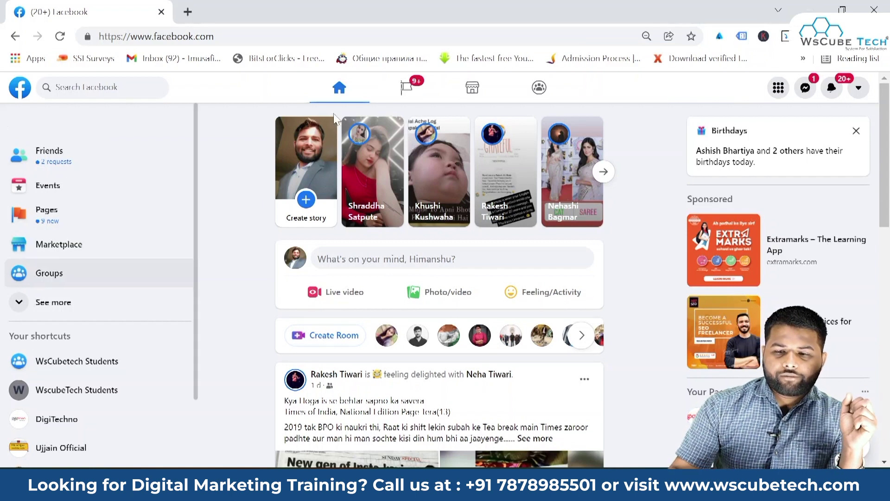
Open Ads Manager by starting a new ad from Facebook's create options, and dismiss the campaign objective chooser
{"action": "left_click", "coordinate": [778, 87]}
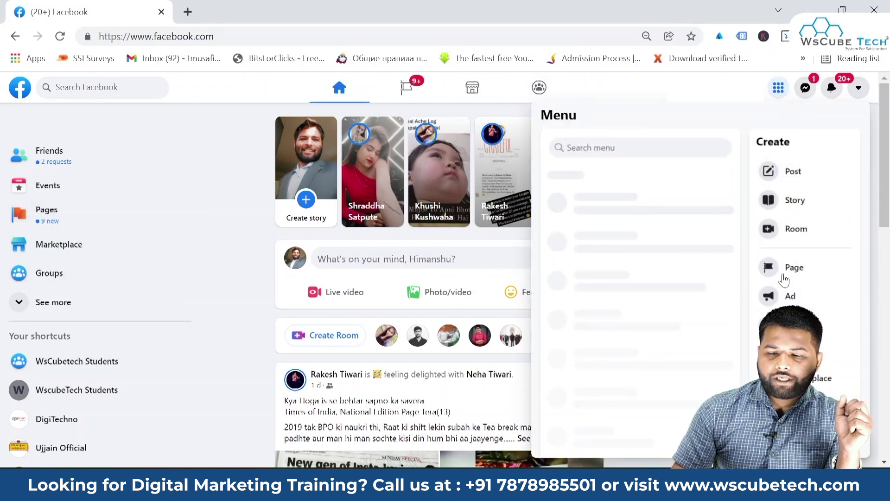
{"action": "left_click", "coordinate": [765, 295]}
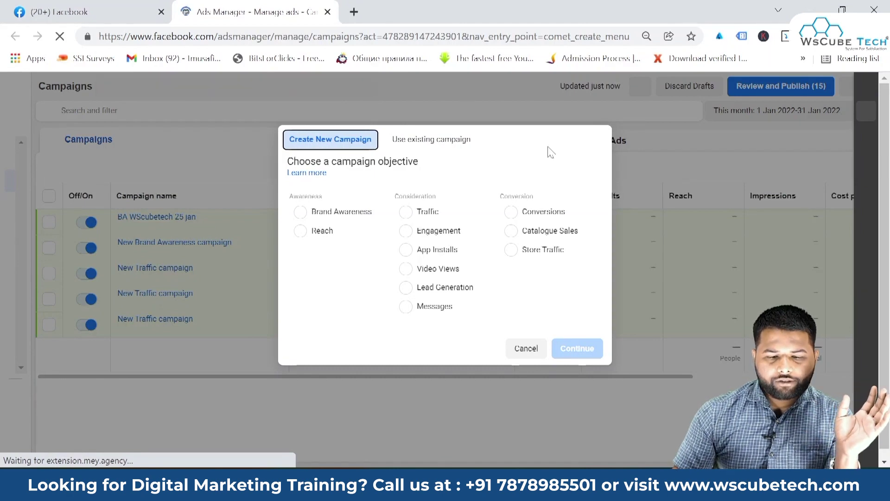
{"action": "left_click", "coordinate": [520, 348]}
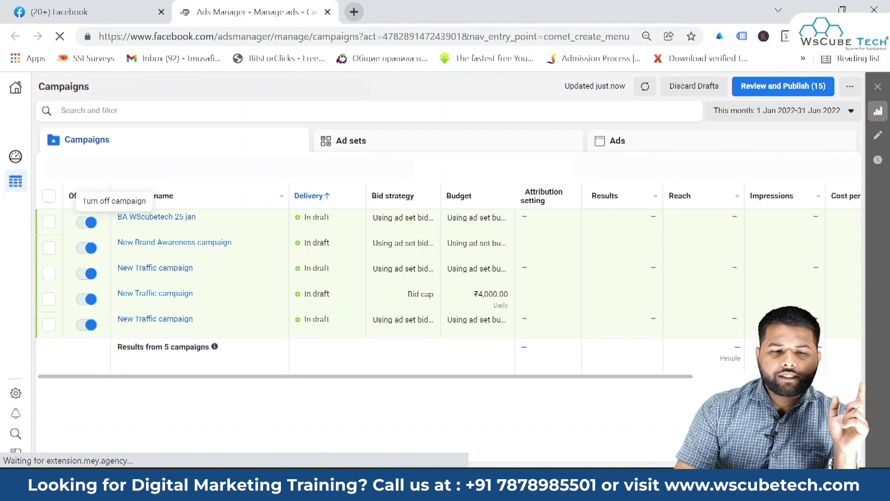
Open the Business Manager overview page at business.facebook.com/overview in a new browser tab
{"action": "key", "text": "ctrl+t"}
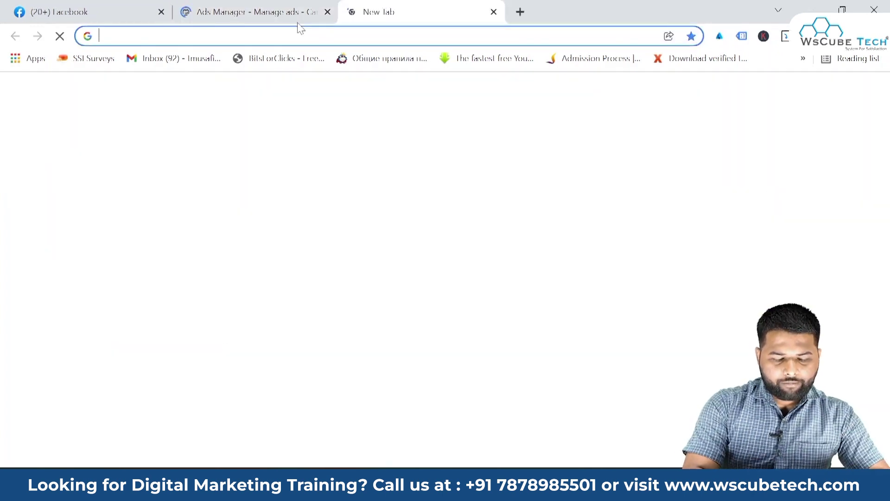
{"action": "type", "text": "busine"}
{"action": "key", "text": "Right"}
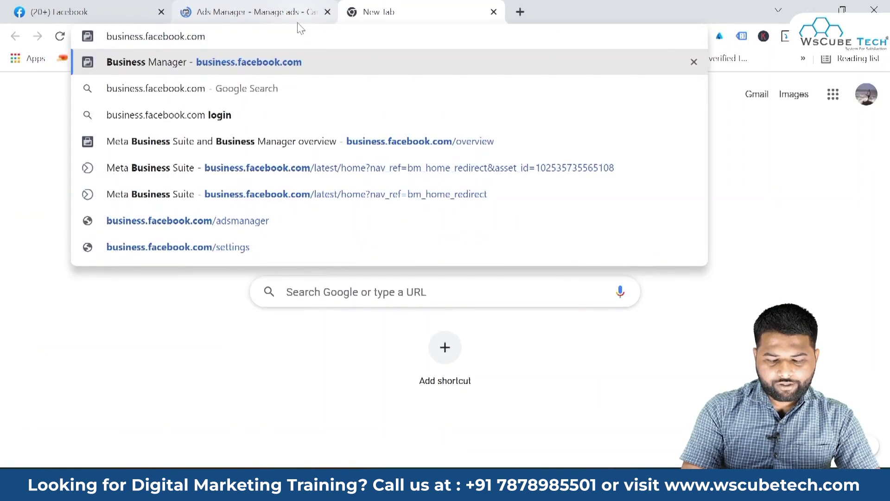
{"action": "type", "text": "/o"}
{"action": "key", "text": "Return"}
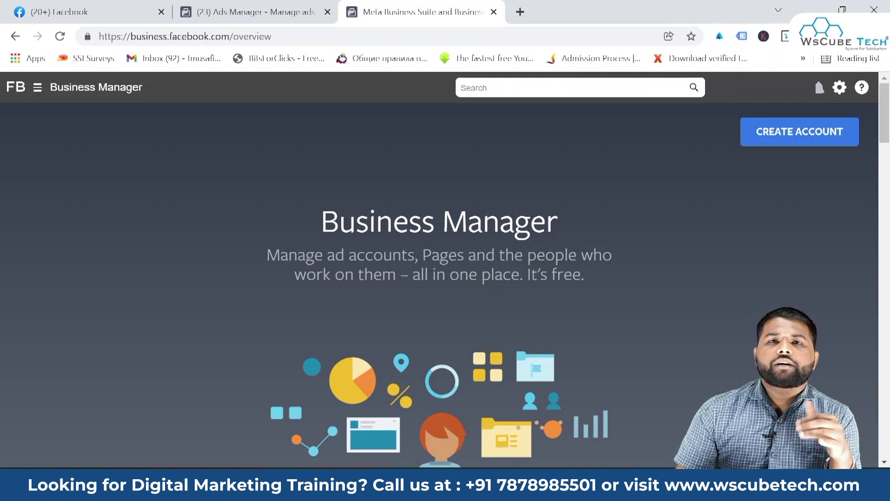
Review the full list of tools in Ads Manager, from Manage business and Advertise through Analyse and report to Sell products and services
{"action": "left_click", "coordinate": [277, 16]}
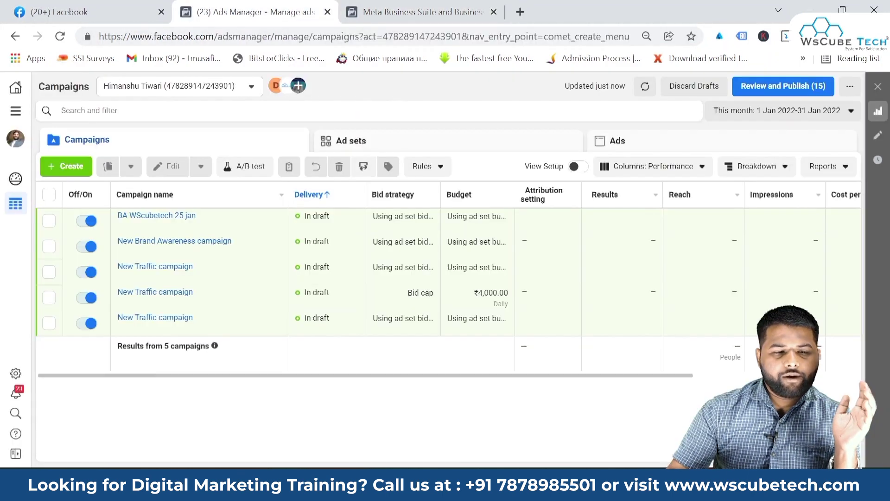
{"action": "left_click", "coordinate": [16, 112]}
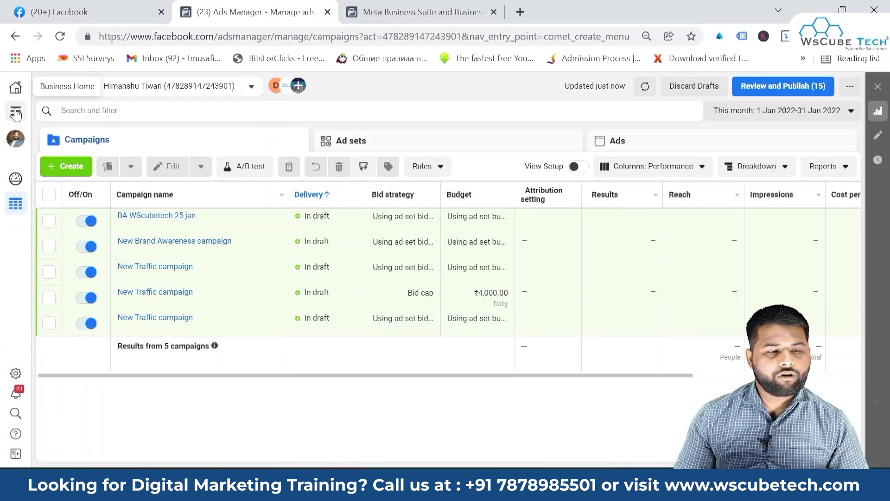
{"action": "scroll", "coordinate": [113, 359], "scroll_direction": "down", "scroll_amount": 2}
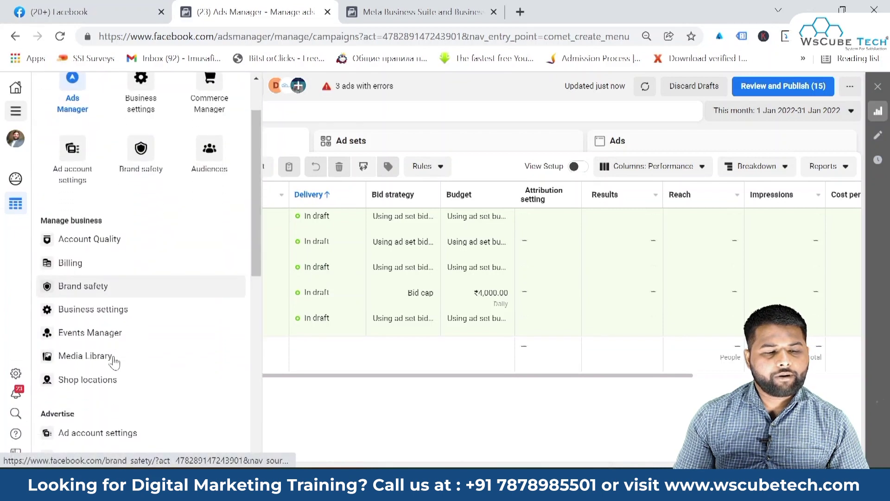
{"action": "scroll", "coordinate": [99, 278], "scroll_direction": "down", "scroll_amount": 2}
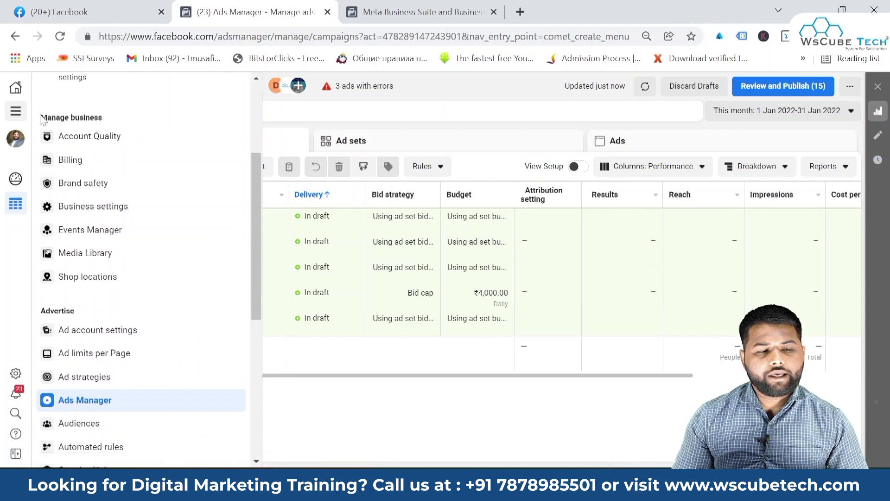
{"action": "left_click_drag", "start_coordinate": [40, 118], "coordinate": [110, 120]}
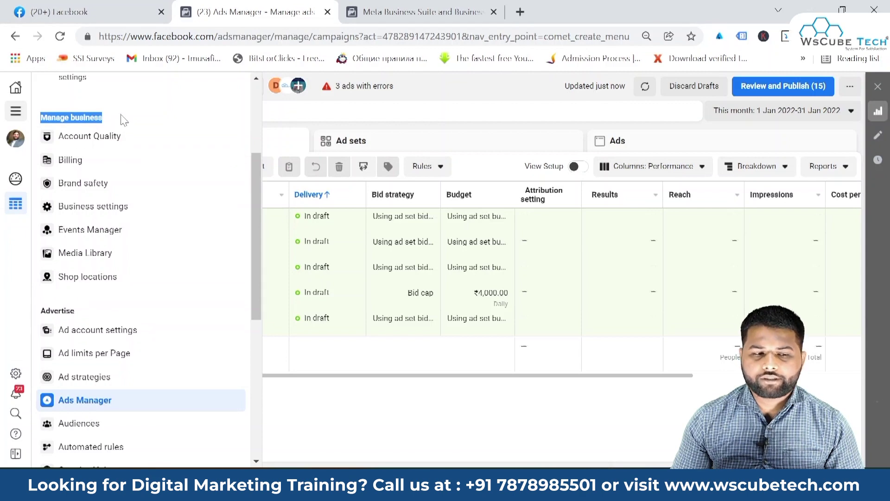
{"action": "left_click", "coordinate": [158, 108]}
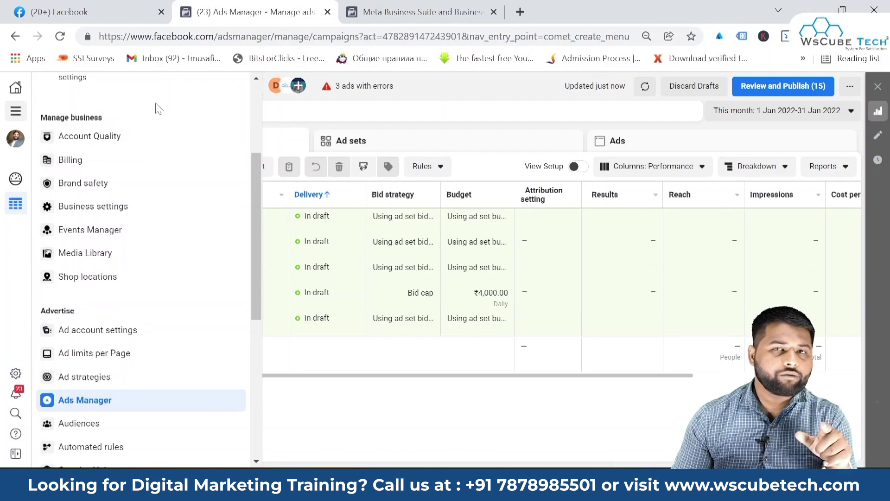
{"action": "scroll", "coordinate": [158, 237], "scroll_direction": "down", "scroll_amount": 2}
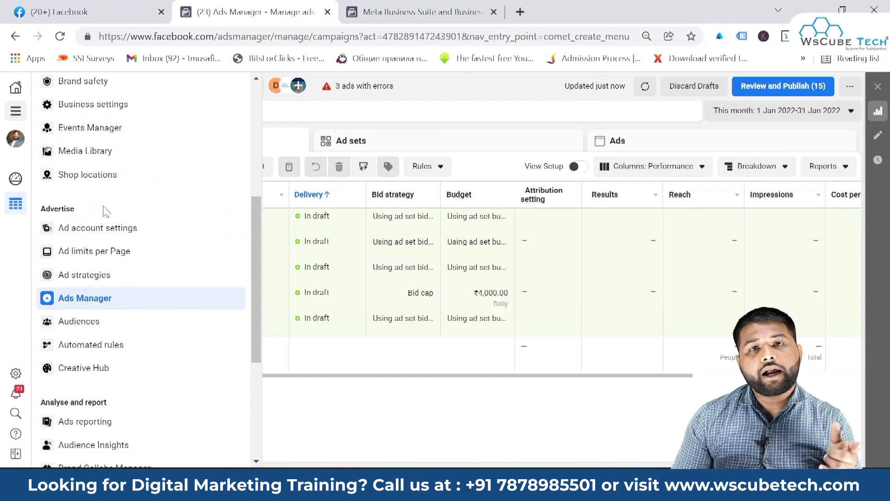
{"action": "scroll", "coordinate": [106, 211], "scroll_direction": "down", "scroll_amount": 3}
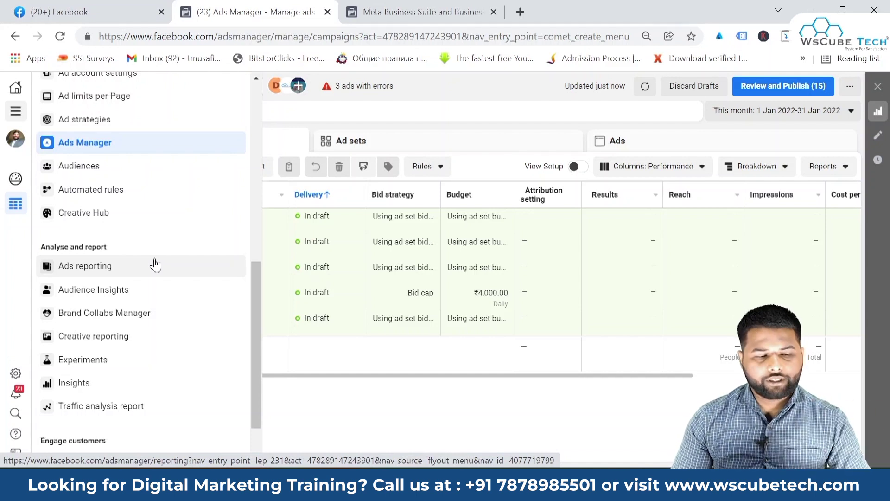
{"action": "scroll", "coordinate": [155, 264], "scroll_direction": "down", "scroll_amount": 2}
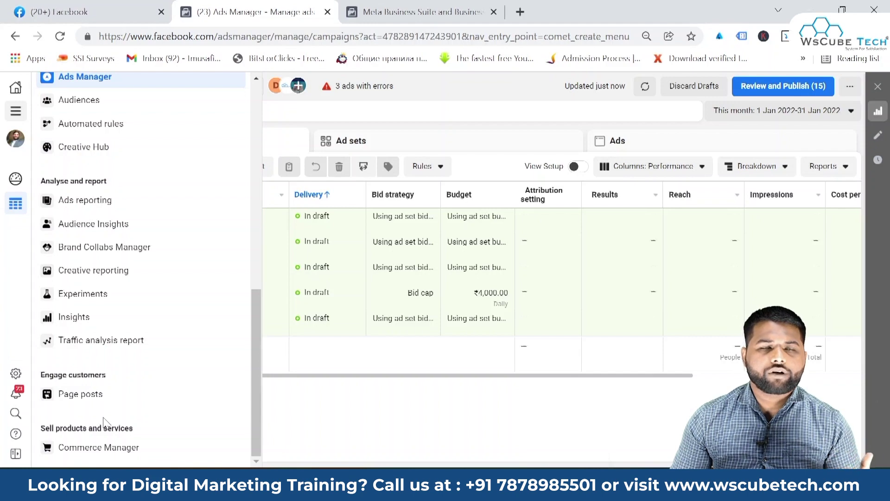
{"action": "scroll", "coordinate": [104, 422], "scroll_direction": "up", "scroll_amount": 10}
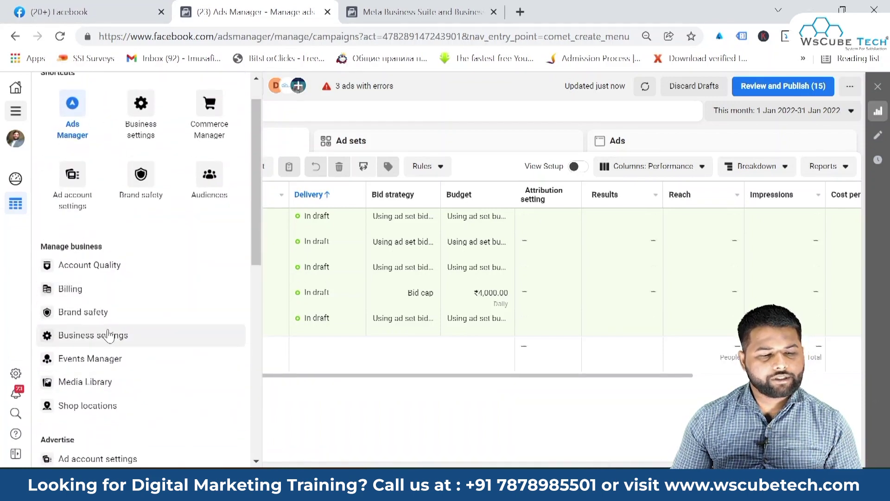
Open Business settings from the Ads Manager tools and view the Create Business form on the business selection page, closing it unfilled
{"action": "left_click", "coordinate": [108, 334]}
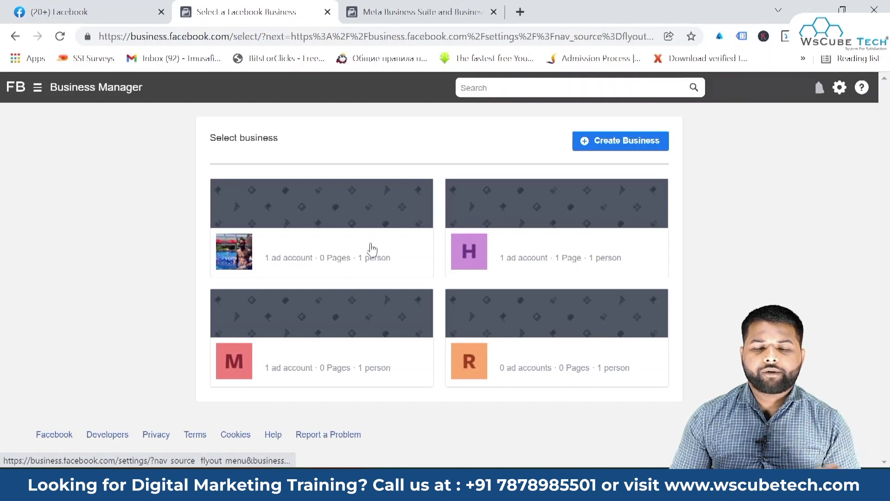
{"action": "left_click", "coordinate": [420, 7]}
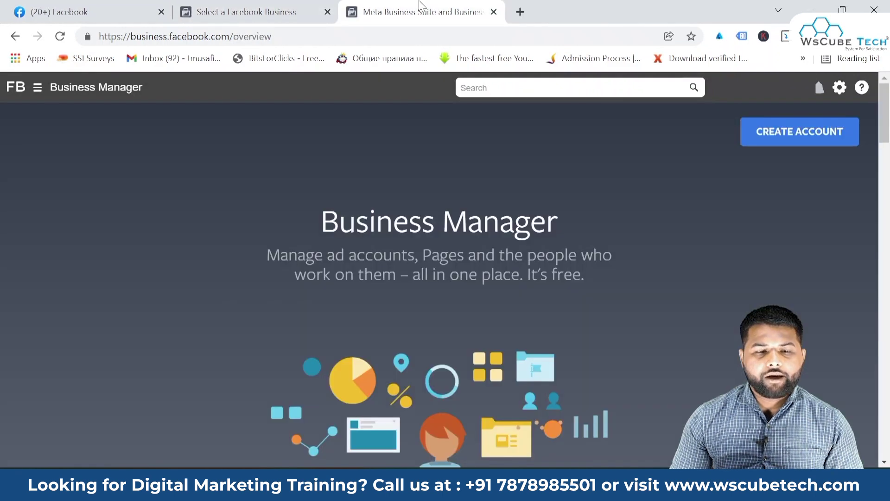
{"action": "left_click", "coordinate": [244, 6]}
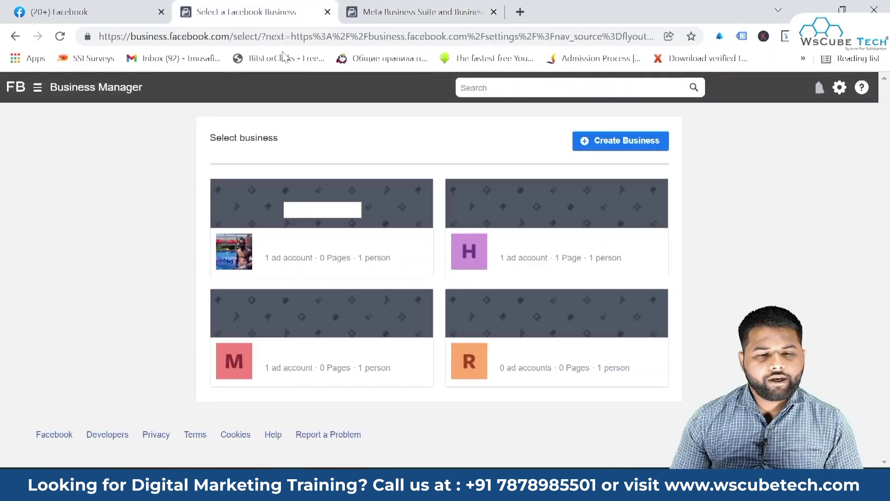
{"action": "left_click", "coordinate": [602, 143]}
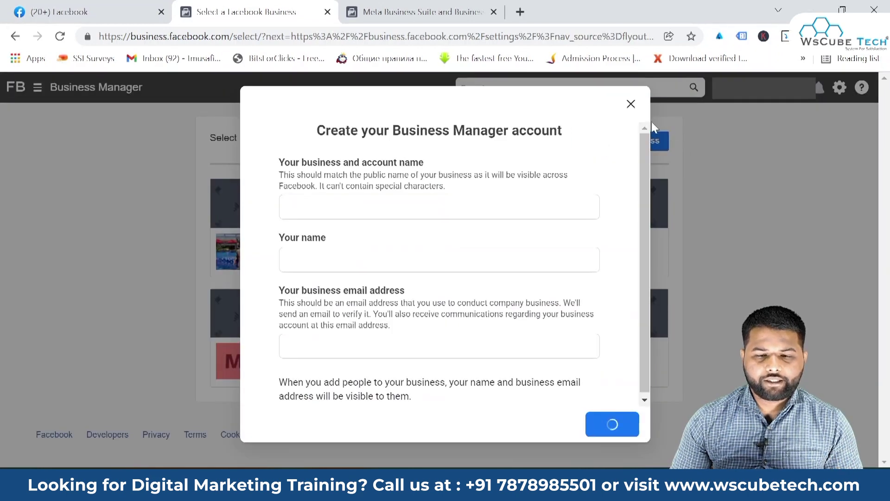
{"action": "left_click", "coordinate": [630, 115]}
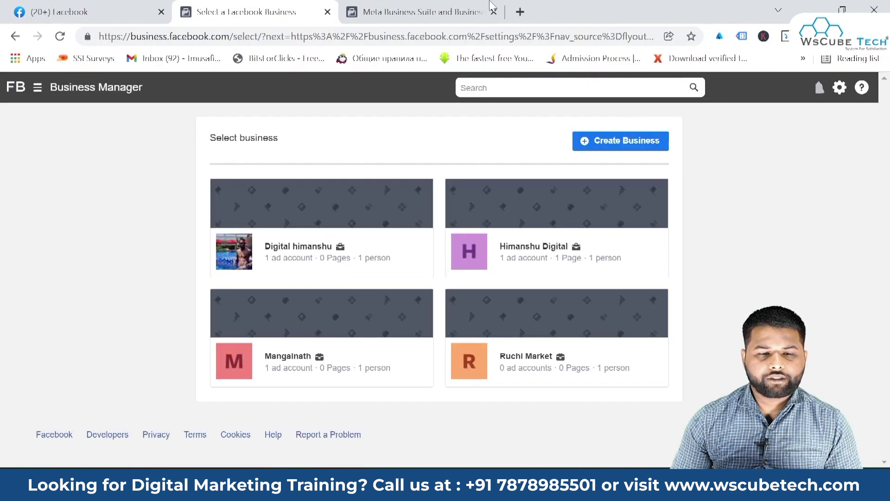
Compare the accounts in the overview page's account switcher with the businesses on the business selection page
{"action": "left_click", "coordinate": [468, 12]}
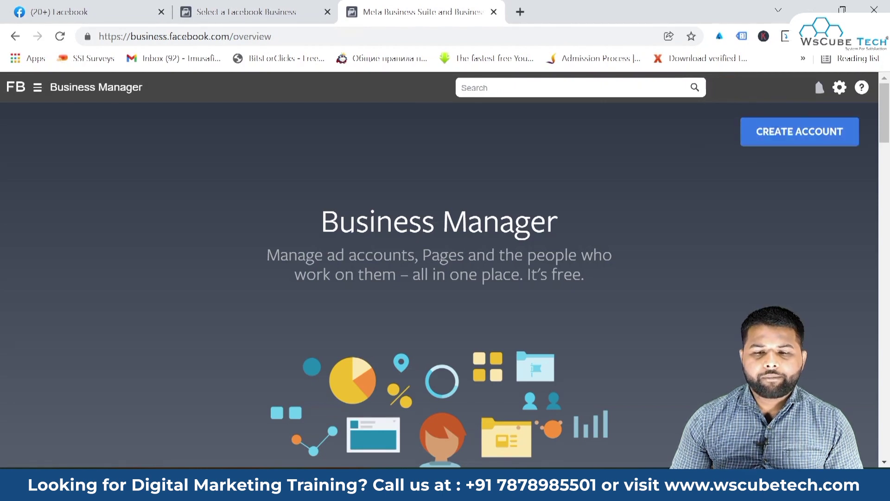
{"action": "left_click", "coordinate": [783, 87]}
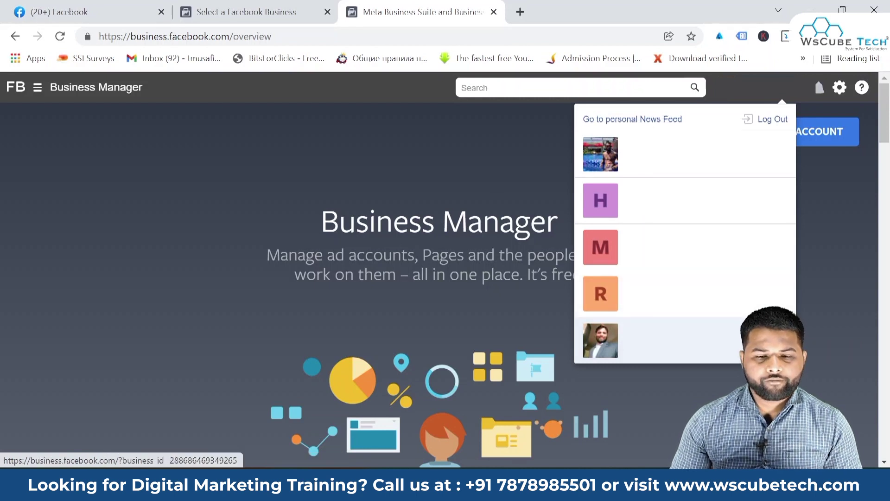
{"action": "left_click", "coordinate": [477, 179]}
{"action": "left_click", "coordinate": [783, 99]}
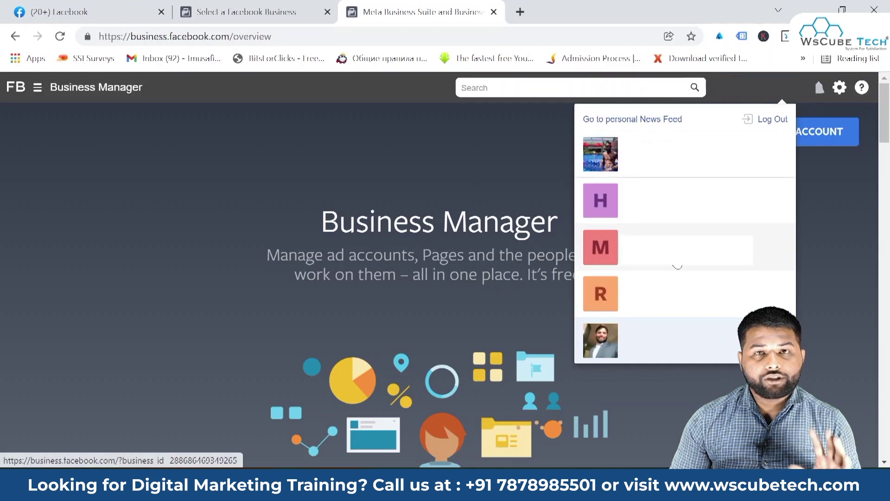
{"action": "left_click", "coordinate": [226, 10]}
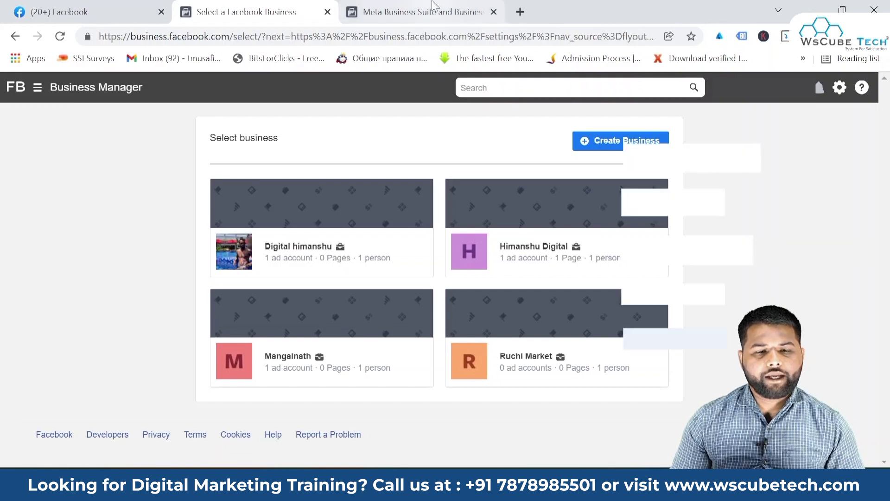
{"action": "left_click", "coordinate": [418, 12]}
{"action": "left_click", "coordinate": [853, 164]}
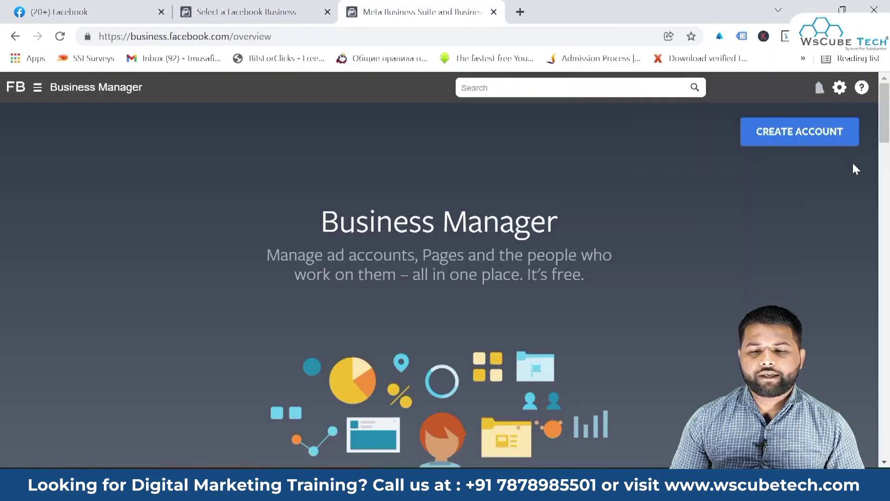
Create a Business Manager account named Wscubetech Learning, entering the owner's name and the business email address
{"action": "left_click", "coordinate": [775, 135]}
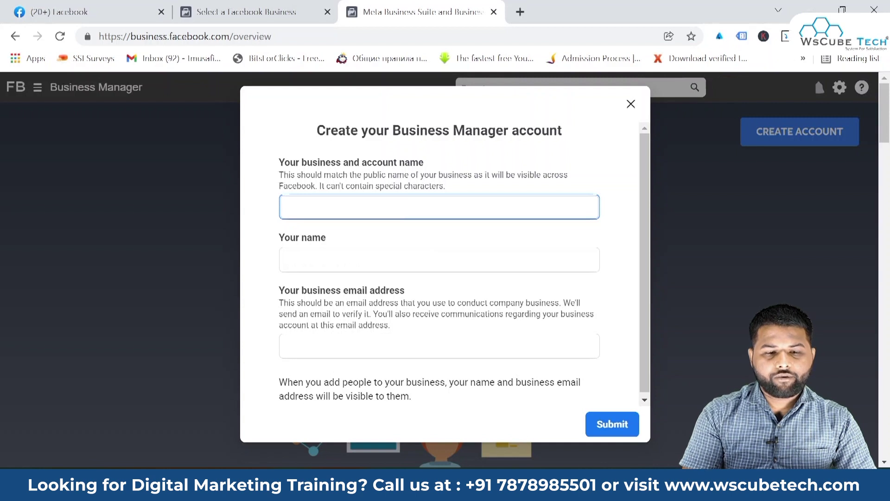
{"action": "left_click", "coordinate": [392, 260]}
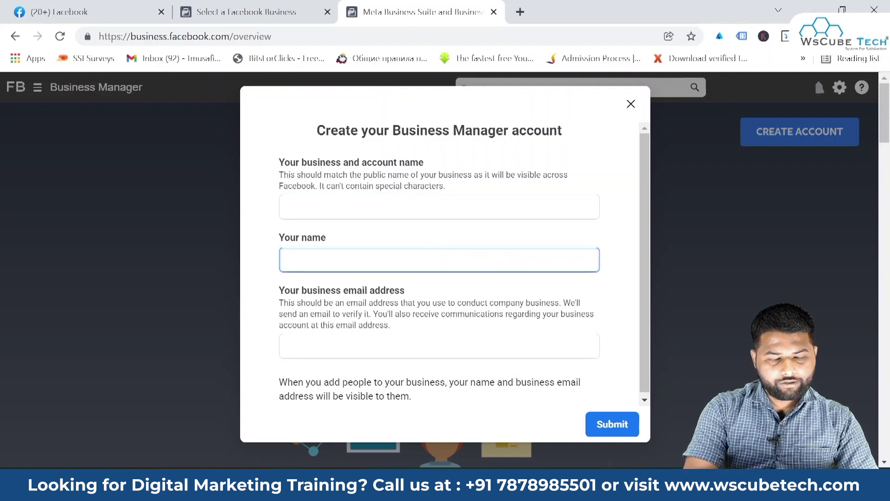
{"action": "key", "text": "ctrl+v"}
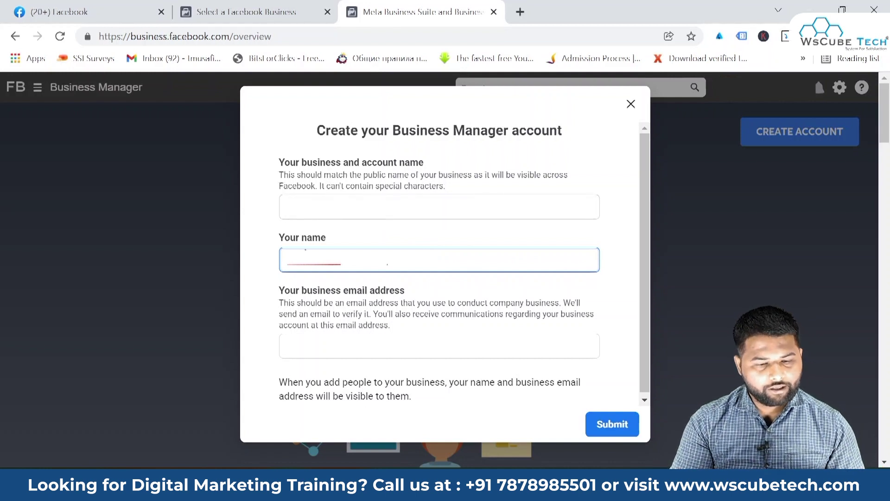
{"action": "left_click", "coordinate": [287, 346]}
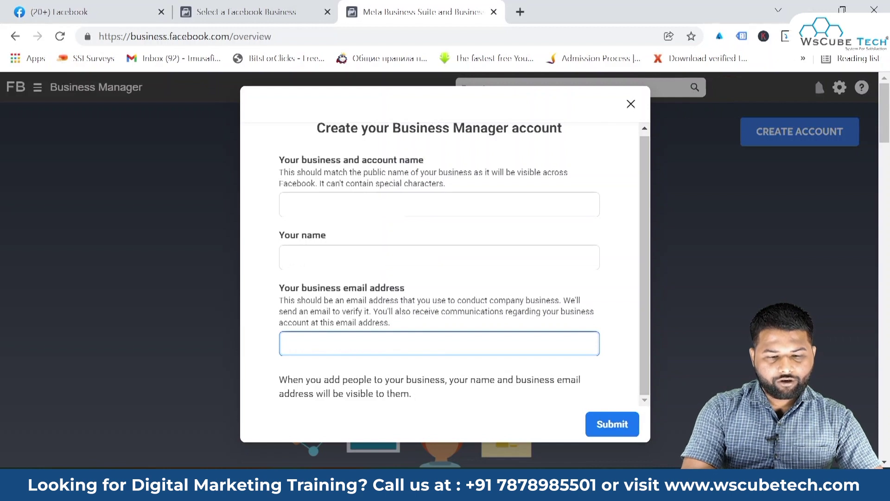
{"action": "left_click", "coordinate": [611, 424]}
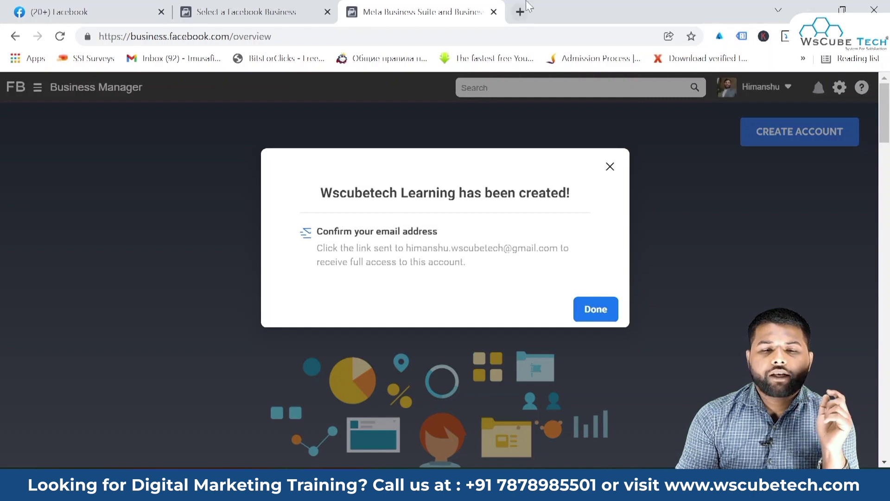
Open the Gmail inbox in a new browser tab and dismiss the new business account's creation message
{"action": "left_click", "coordinate": [520, 13]}
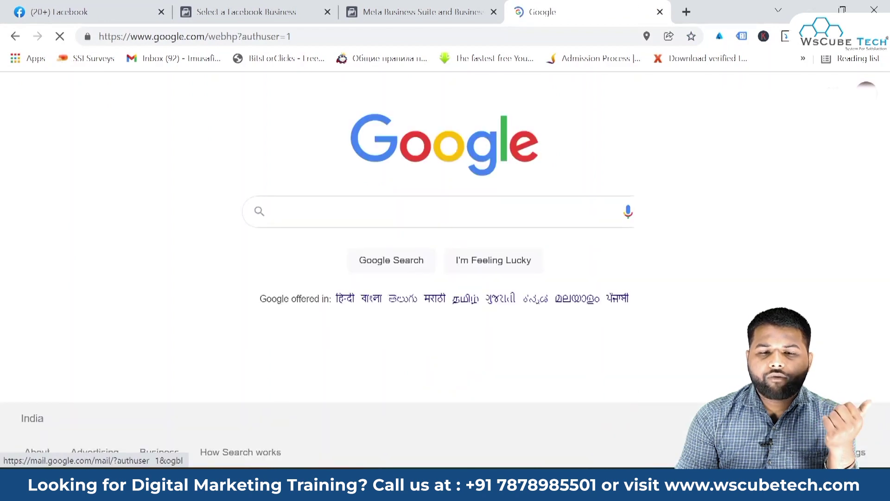
{"action": "left_click", "coordinate": [406, 6]}
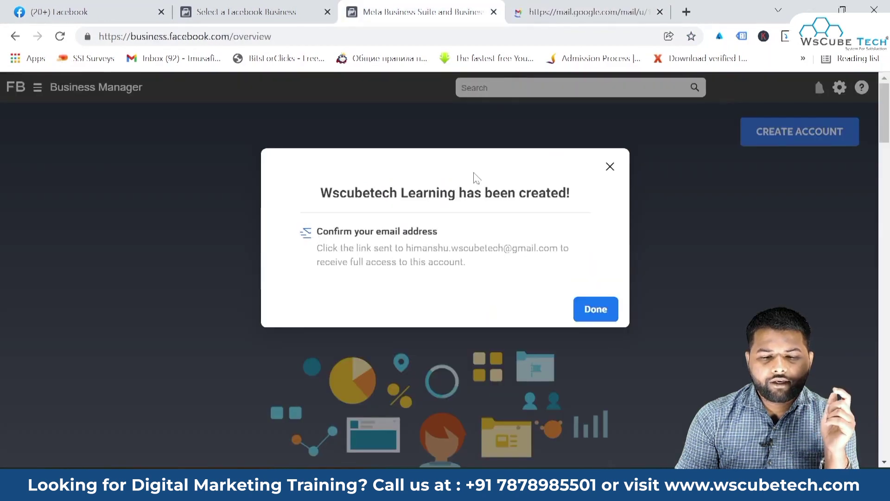
{"action": "left_click", "coordinate": [598, 318]}
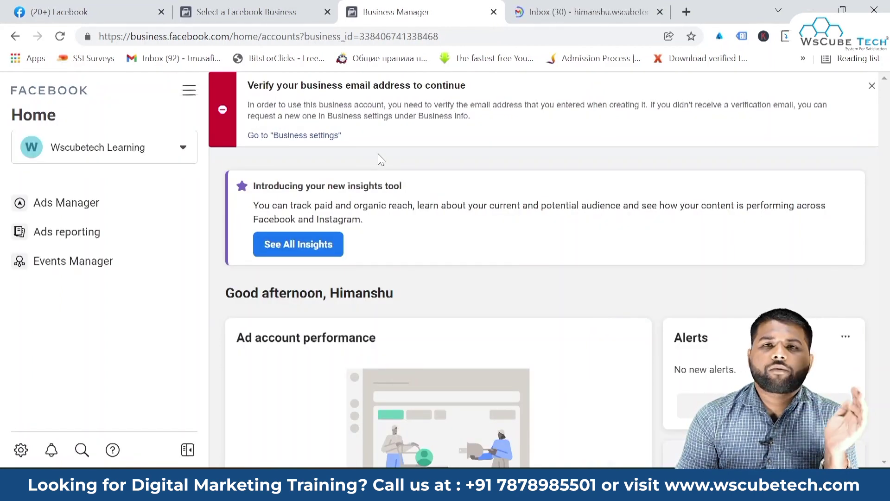
{"action": "left_click", "coordinate": [584, 12]}
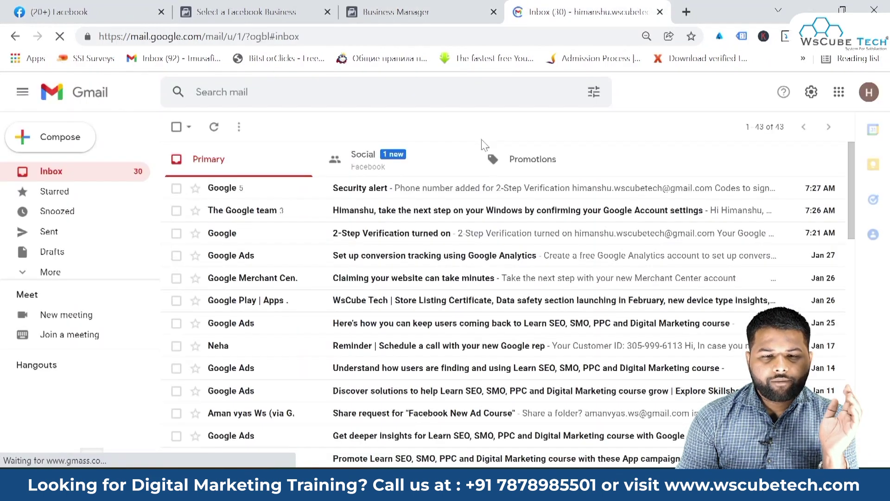
Confirm the business email address from Facebook's newest message in the Social category, reload the Business Manager home, and close the mail tab
{"action": "left_click", "coordinate": [397, 157]}
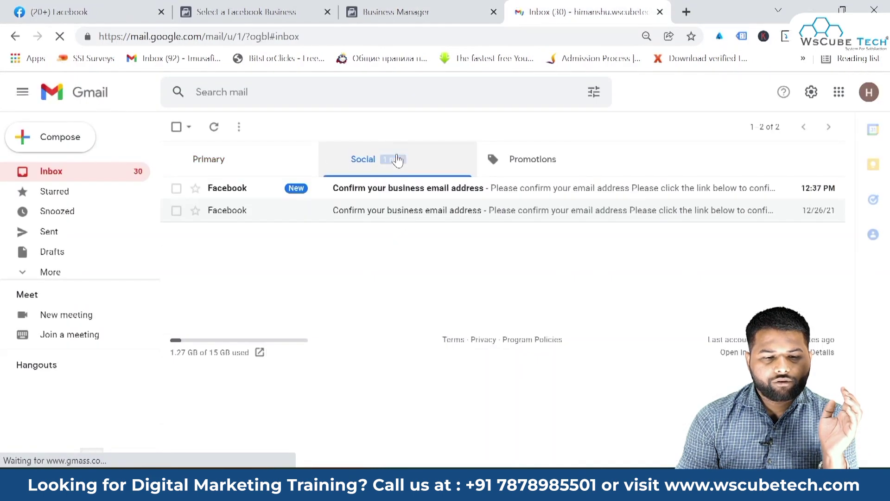
{"action": "left_click", "coordinate": [359, 190]}
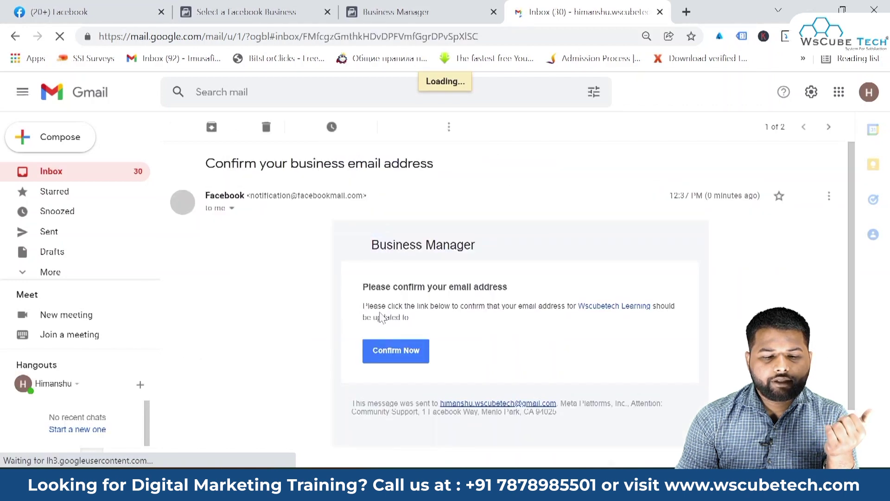
{"action": "left_click", "coordinate": [380, 357]}
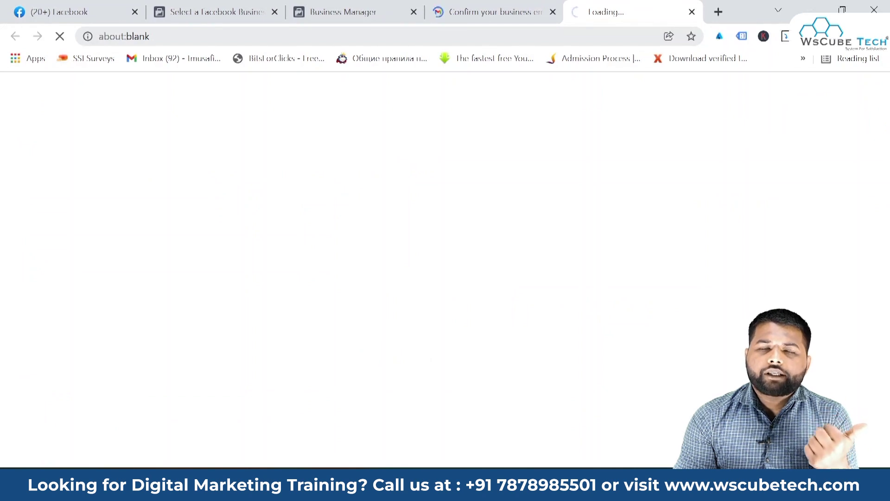
{"action": "left_click", "coordinate": [343, 11]}
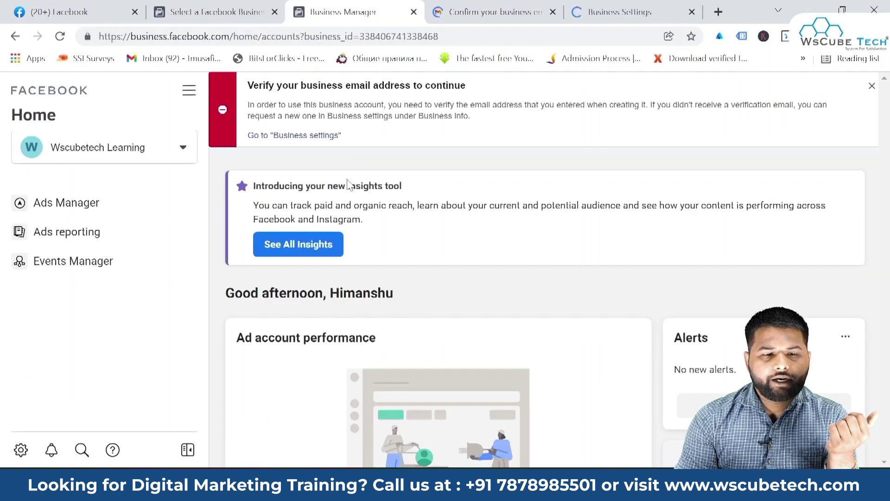
{"action": "left_click", "coordinate": [60, 36]}
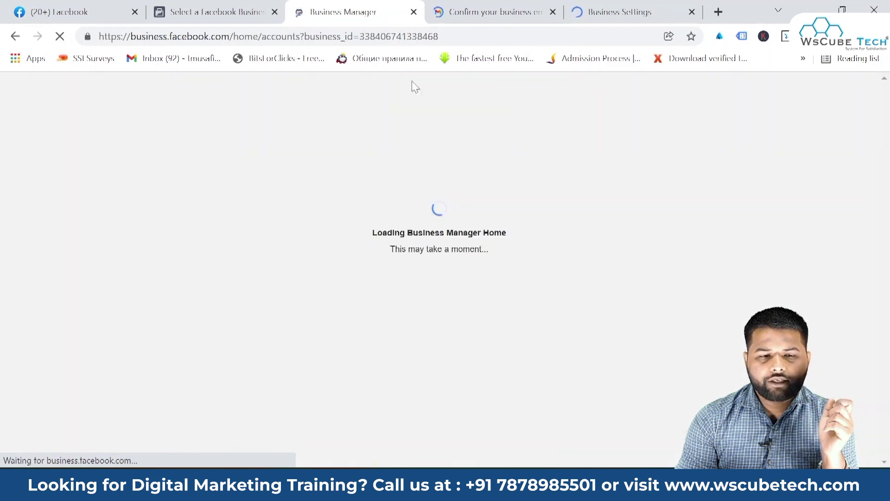
{"action": "left_click", "coordinate": [621, 9]}
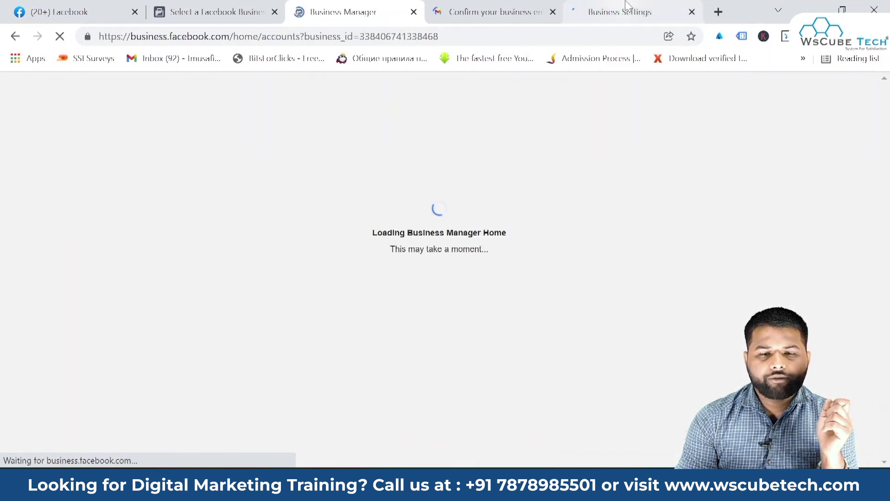
{"action": "left_click", "coordinate": [553, 11]}
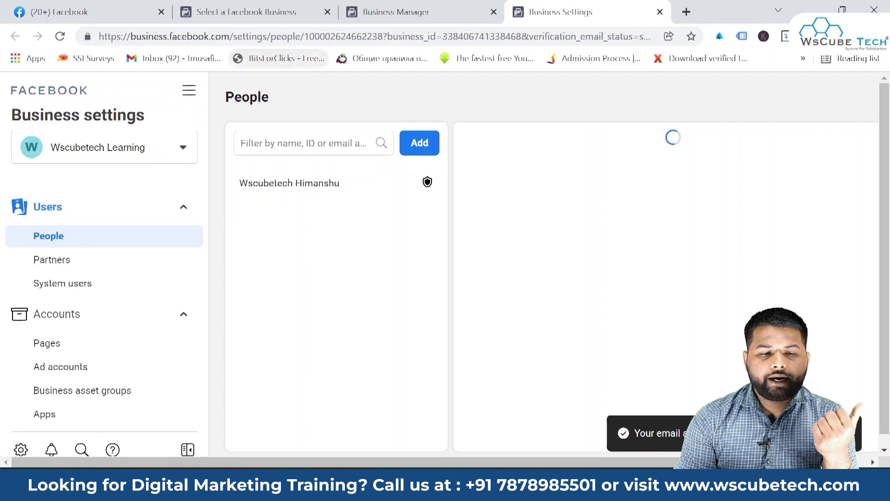
Inspect the person ID in the Business settings web address and close the separate Business Manager home tab
{"action": "left_click", "coordinate": [305, 36]}
{"action": "left_click_drag", "start_coordinate": [304, 37], "coordinate": [387, 36]}
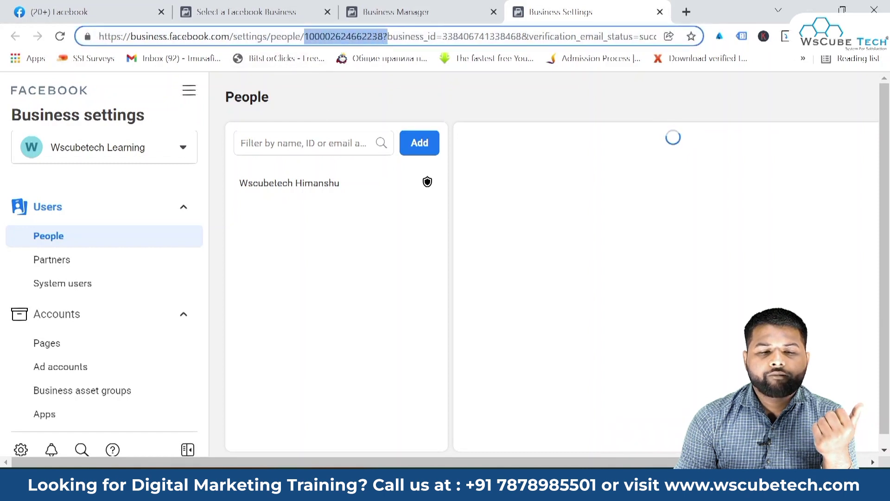
{"action": "left_click", "coordinate": [369, 99]}
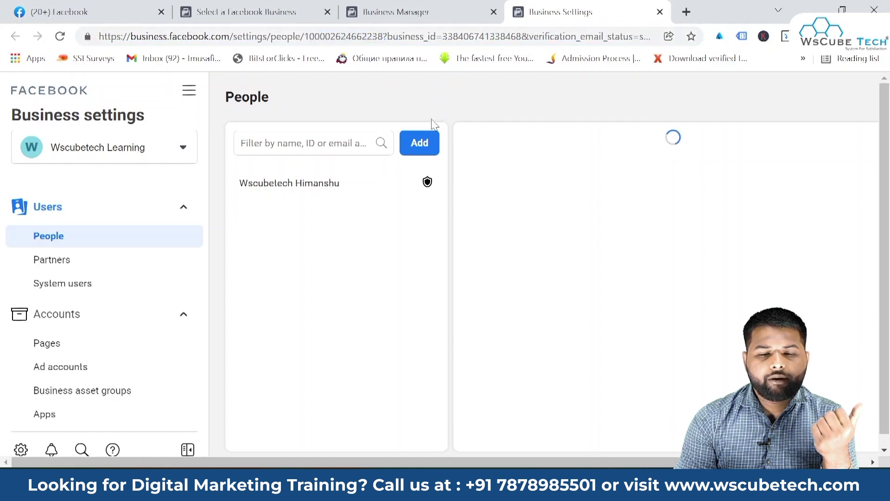
{"action": "left_click", "coordinate": [405, 6]}
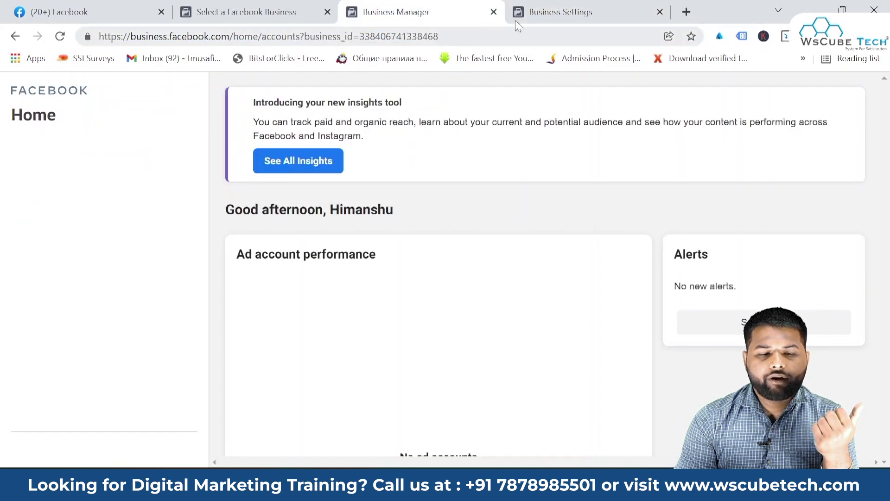
{"action": "left_click", "coordinate": [494, 12]}
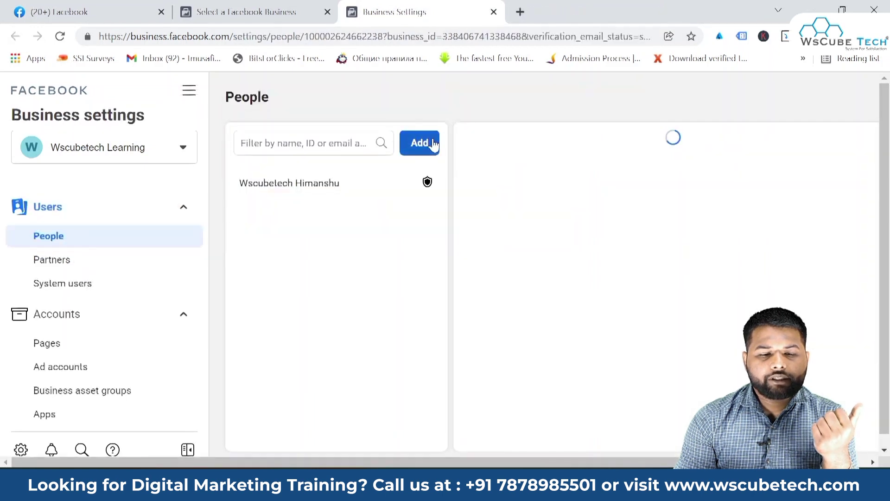
Examine the Employee and Admin access roles in the Invite people form, trying Admin access, and close it without inviting anyone
{"action": "scroll", "coordinate": [92, 304], "scroll_direction": "down", "scroll_amount": 1}
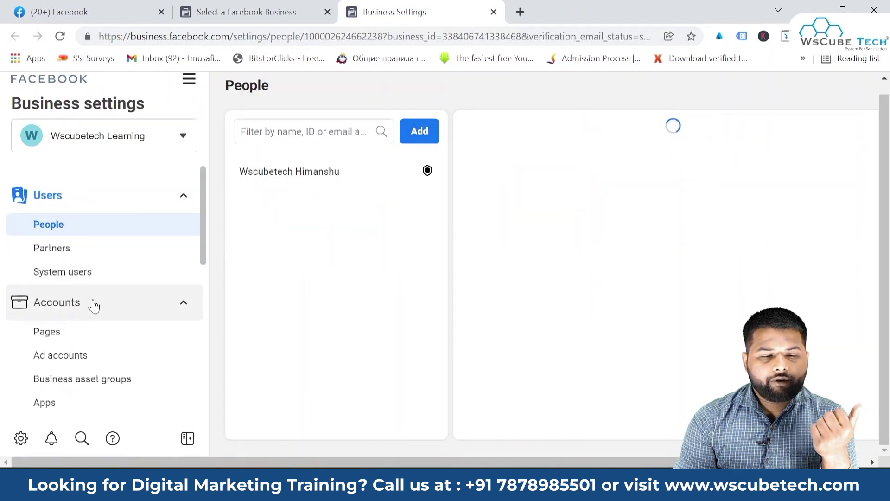
{"action": "left_click", "coordinate": [429, 134]}
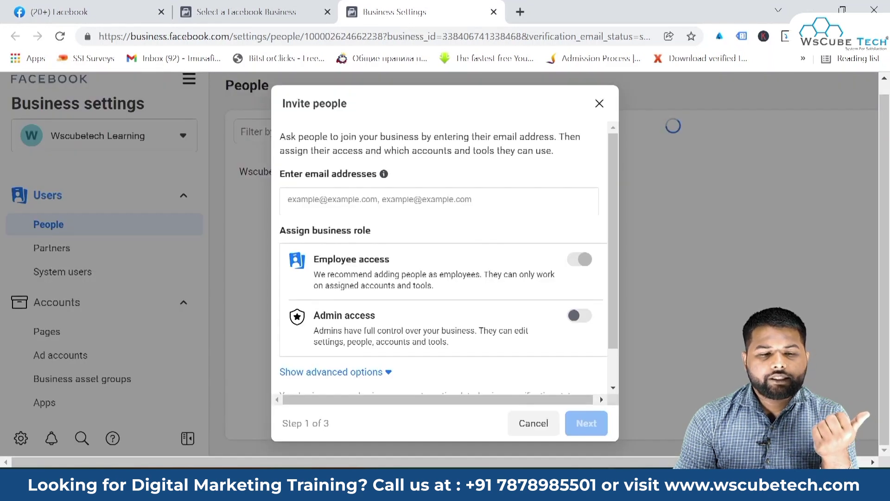
{"action": "scroll", "coordinate": [391, 222], "scroll_direction": "down", "scroll_amount": 1}
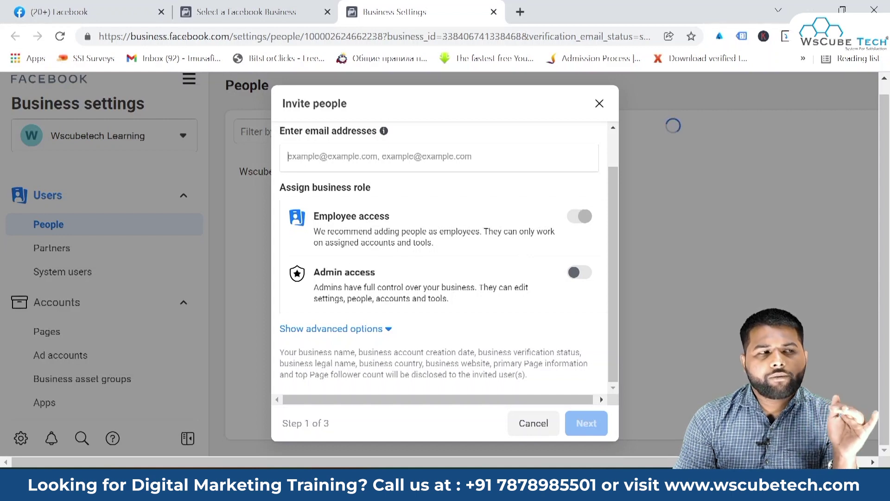
{"action": "left_click", "coordinate": [579, 274]}
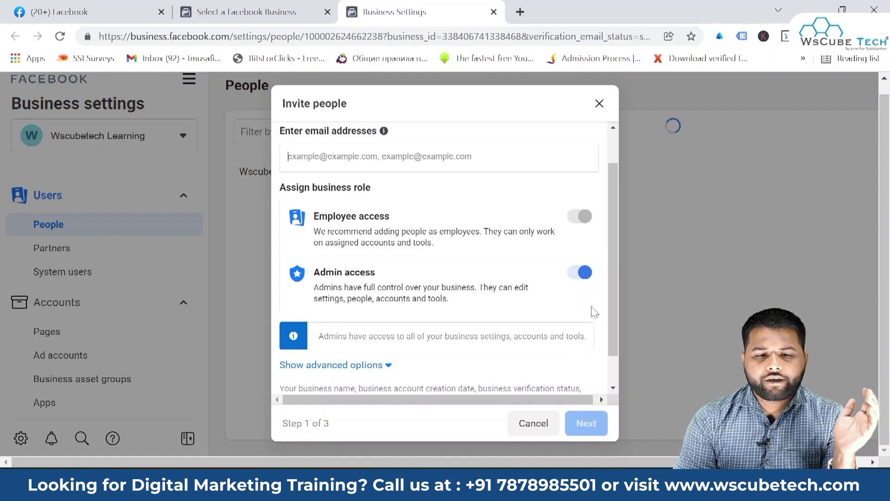
{"action": "left_click", "coordinate": [599, 102]}
Browse the Users and Accounts sections of Business settings and show the business's ad accounts
{"action": "scroll", "coordinate": [69, 313], "scroll_direction": "down", "scroll_amount": 3}
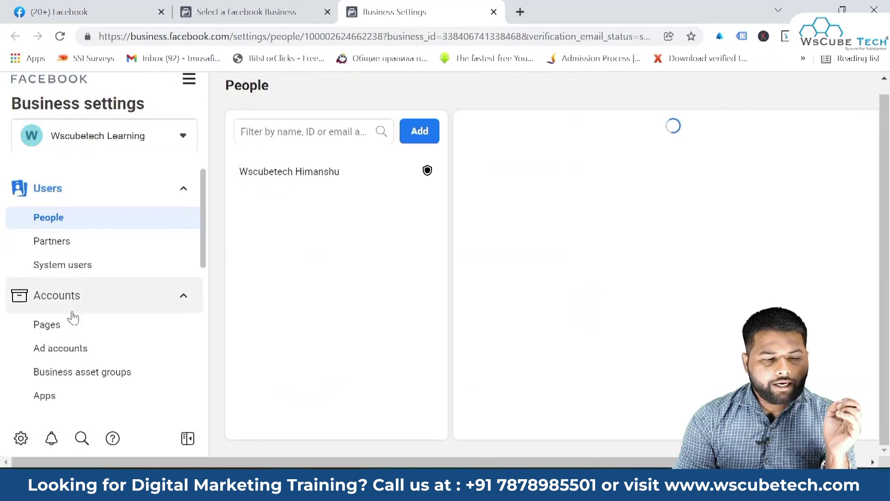
{"action": "scroll", "coordinate": [114, 222], "scroll_direction": "up", "scroll_amount": 3}
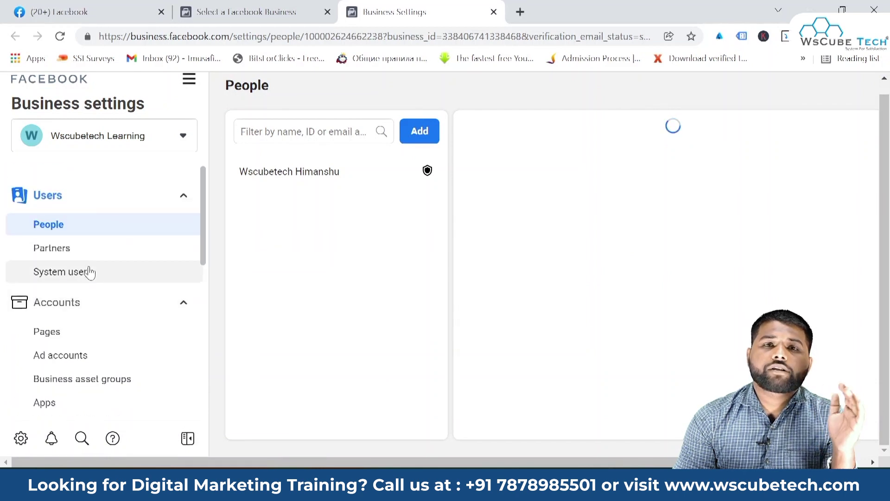
{"action": "scroll", "coordinate": [93, 241], "scroll_direction": "down", "scroll_amount": 2}
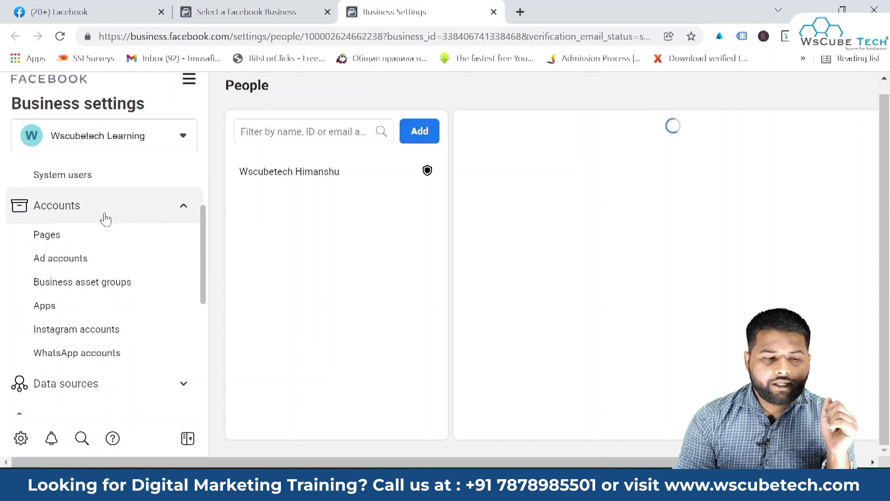
{"action": "scroll", "coordinate": [105, 218], "scroll_direction": "down", "scroll_amount": 1}
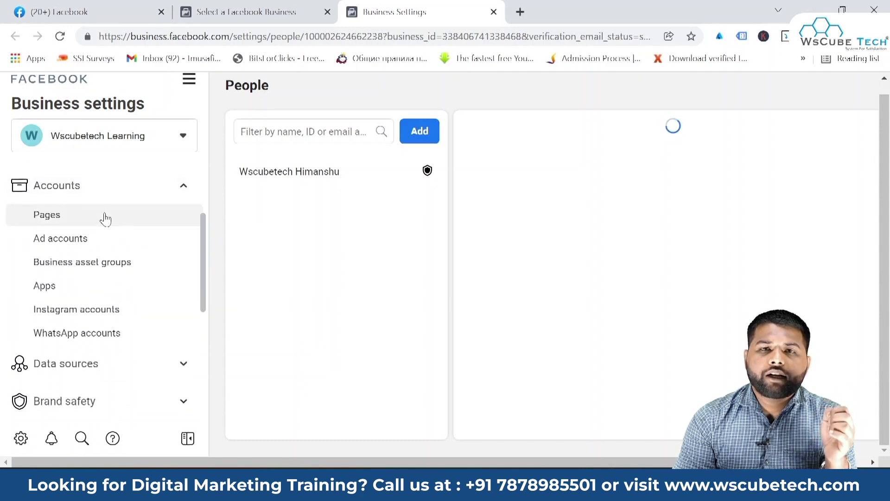
{"action": "left_click", "coordinate": [90, 240]}
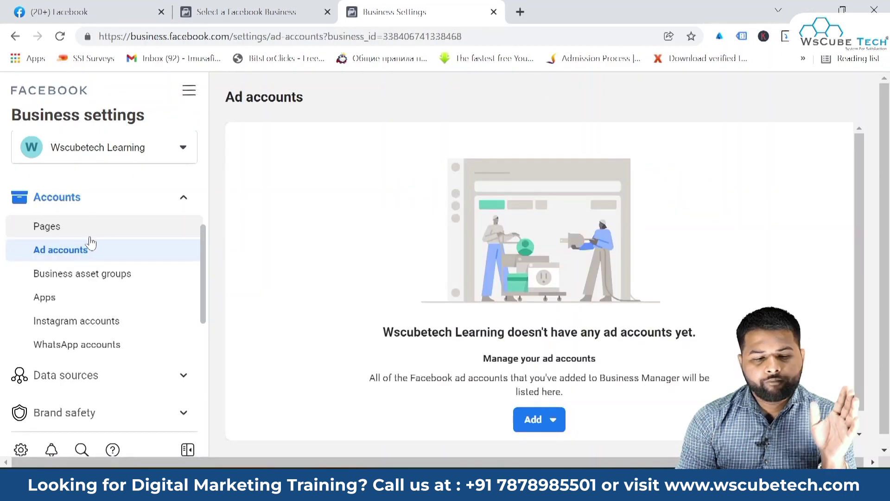
{"action": "left_click_drag", "start_coordinate": [372, 331], "coordinate": [692, 348]}
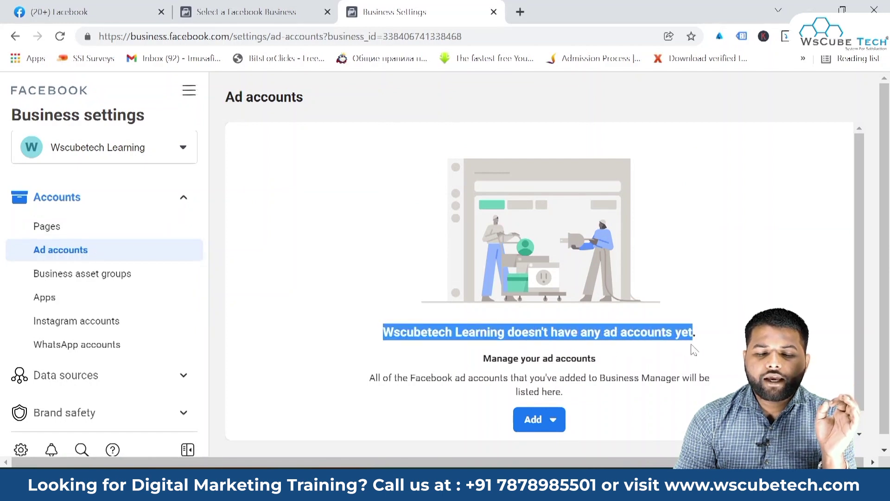
{"action": "left_click", "coordinate": [693, 350]}
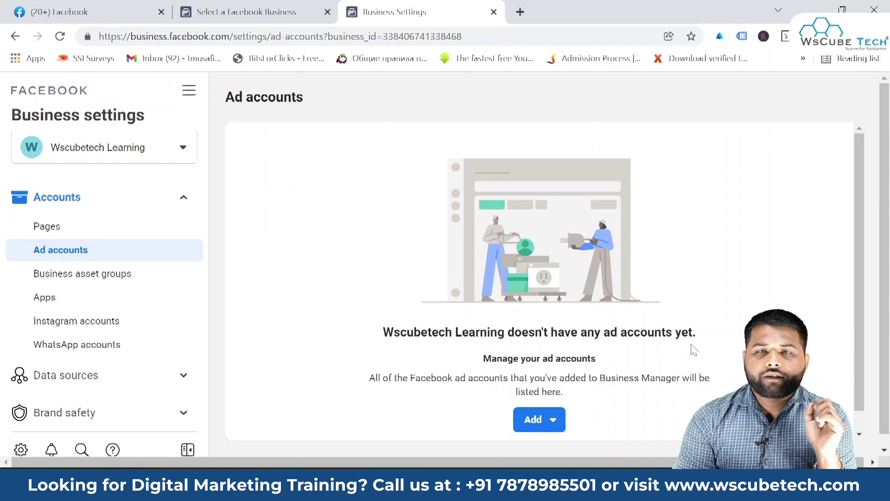
Start creating a new ad account for the business and name it Wscubetech Course
{"action": "scroll", "coordinate": [694, 349], "scroll_direction": "down", "scroll_amount": 1}
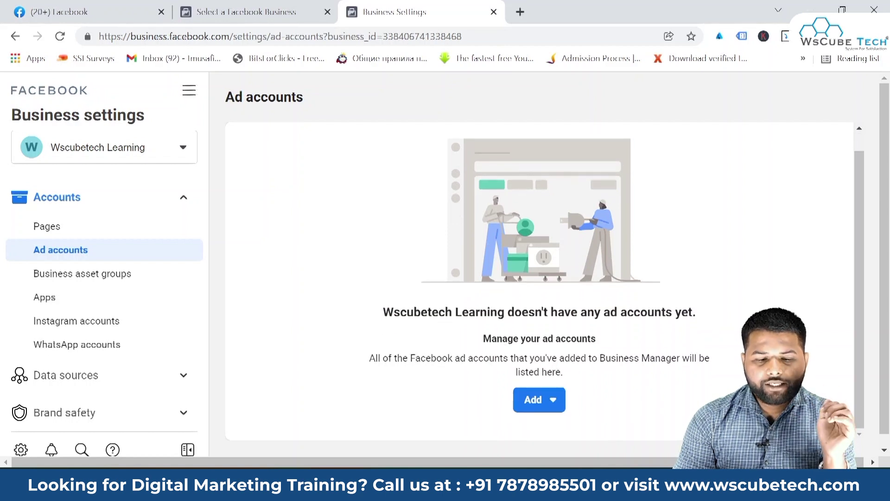
{"action": "left_click", "coordinate": [533, 398]}
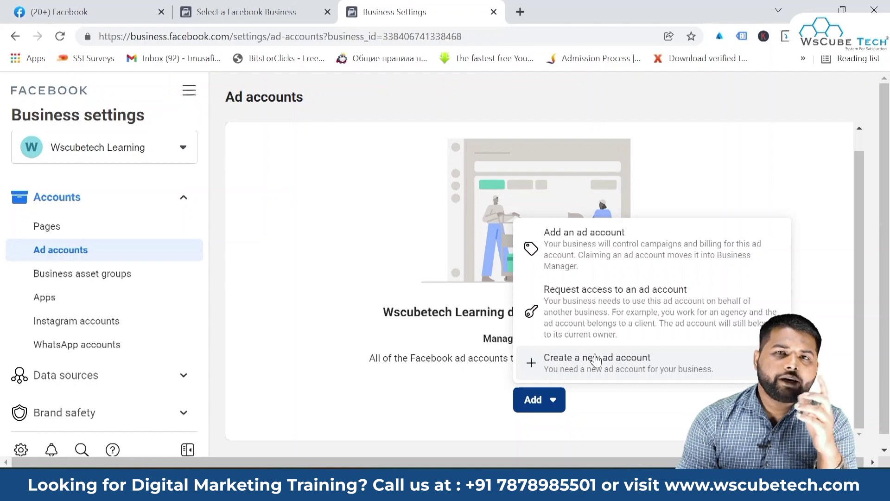
{"action": "left_click", "coordinate": [596, 359]}
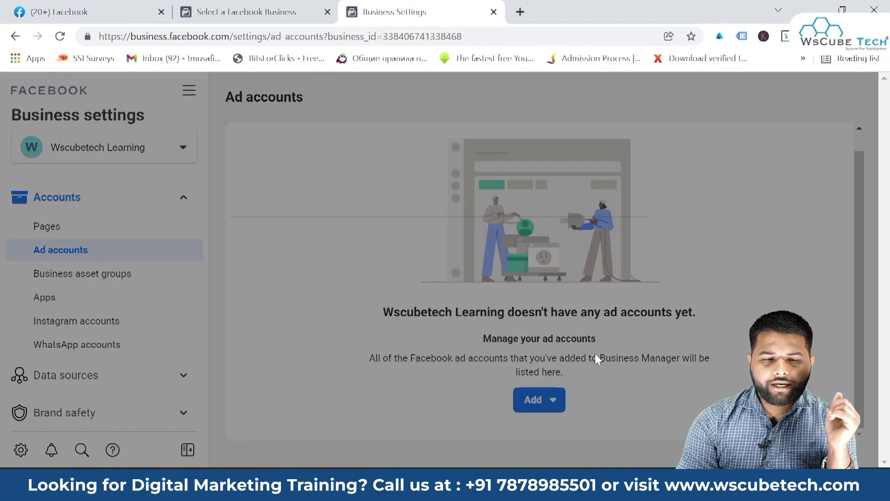
{"action": "triple_click", "coordinate": [441, 234]}
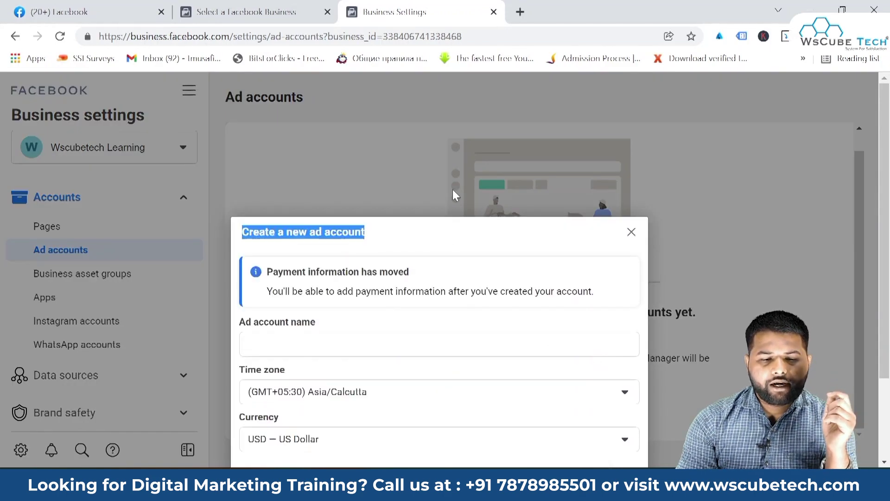
{"action": "left_click", "coordinate": [440, 239]}
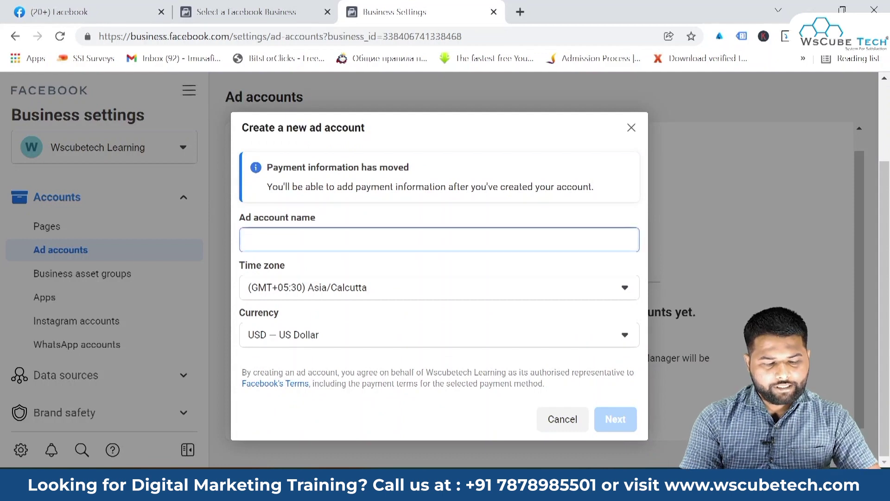
{"action": "type", "text": "Ws"}
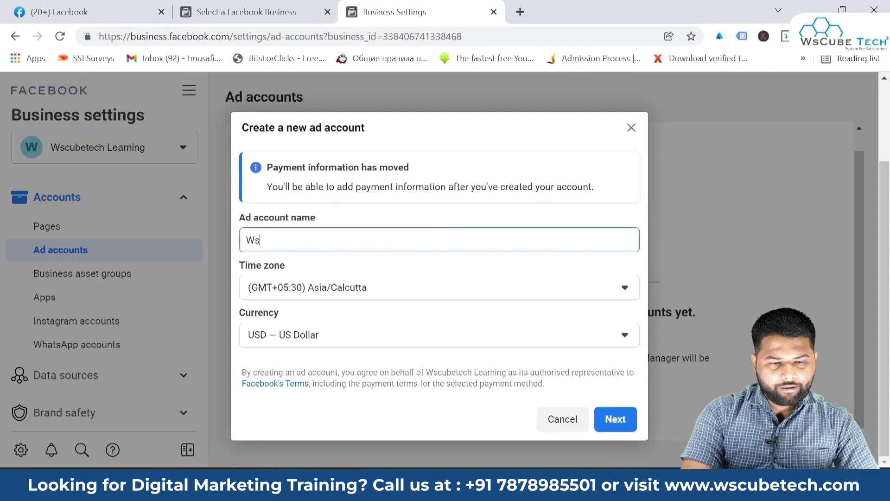
{"action": "type", "text": "cubetech Course"}
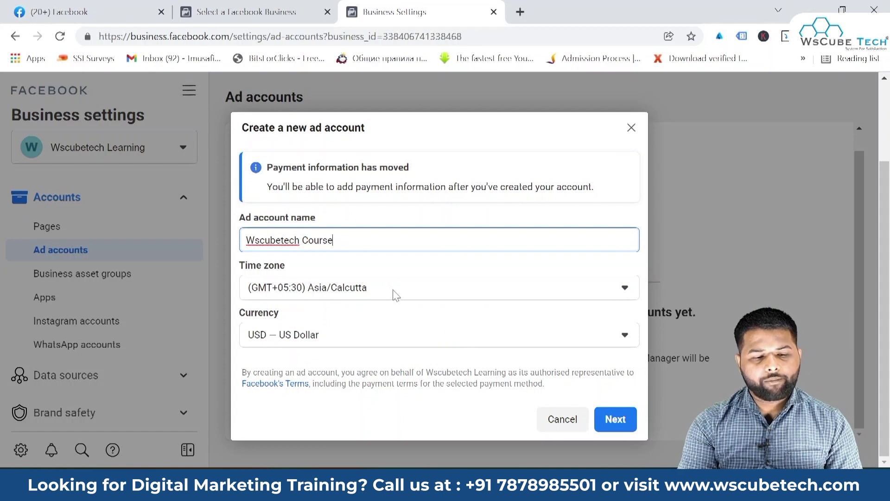
{"action": "left_click", "coordinate": [358, 322]}
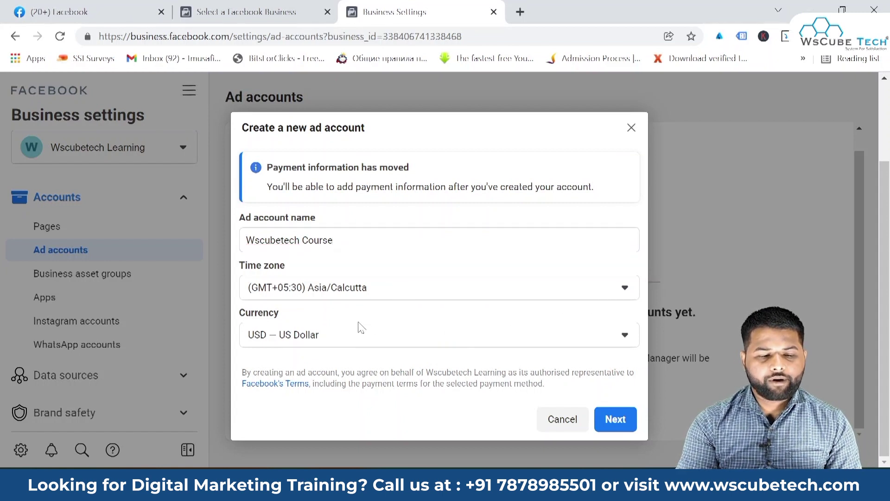
Set the new ad account's currency to INR — Indian Rupee and continue to the question of who will use it
{"action": "left_click", "coordinate": [349, 335]}
{"action": "scroll", "coordinate": [366, 193], "scroll_direction": "down", "scroll_amount": 10}
{"action": "scroll", "coordinate": [367, 196], "scroll_direction": "up", "scroll_amount": 2}
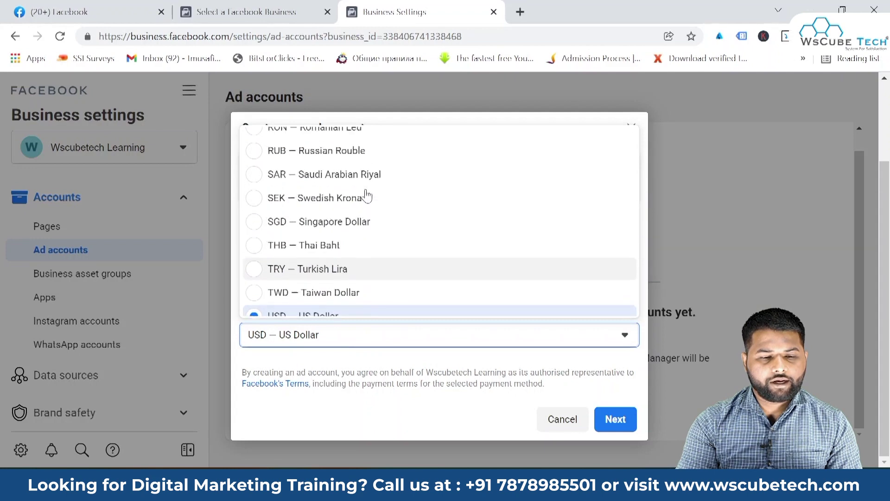
{"action": "scroll", "coordinate": [367, 195], "scroll_direction": "up", "scroll_amount": 7}
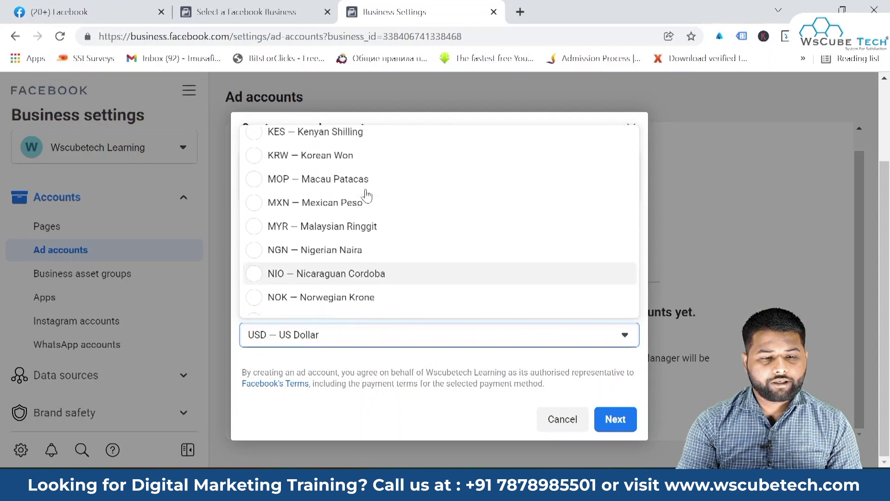
{"action": "scroll", "coordinate": [366, 194], "scroll_direction": "up", "scroll_amount": 3}
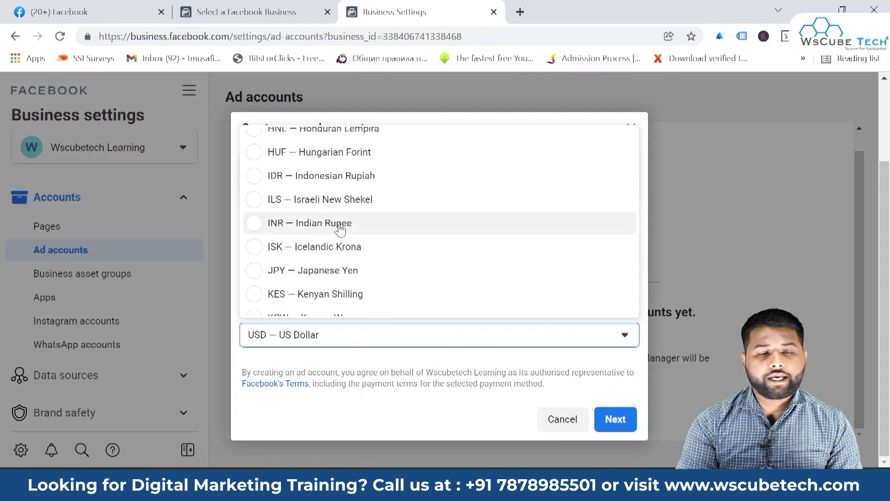
{"action": "left_click", "coordinate": [339, 227]}
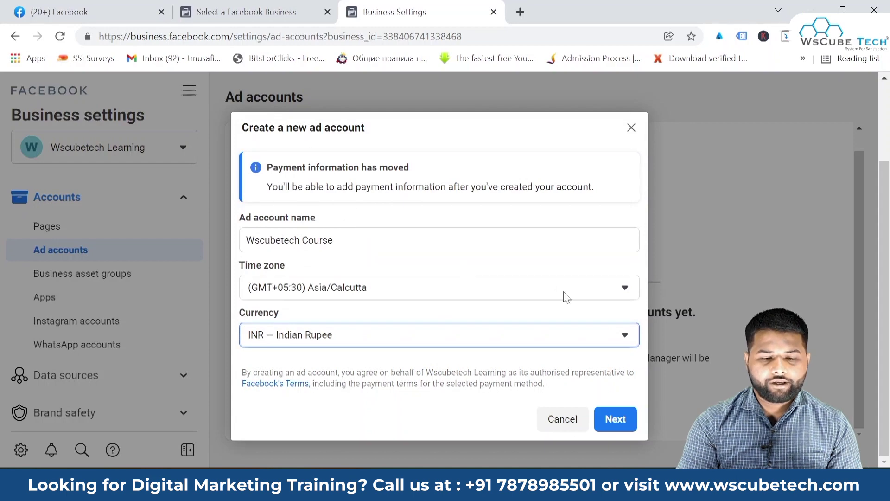
{"action": "left_click", "coordinate": [615, 418]}
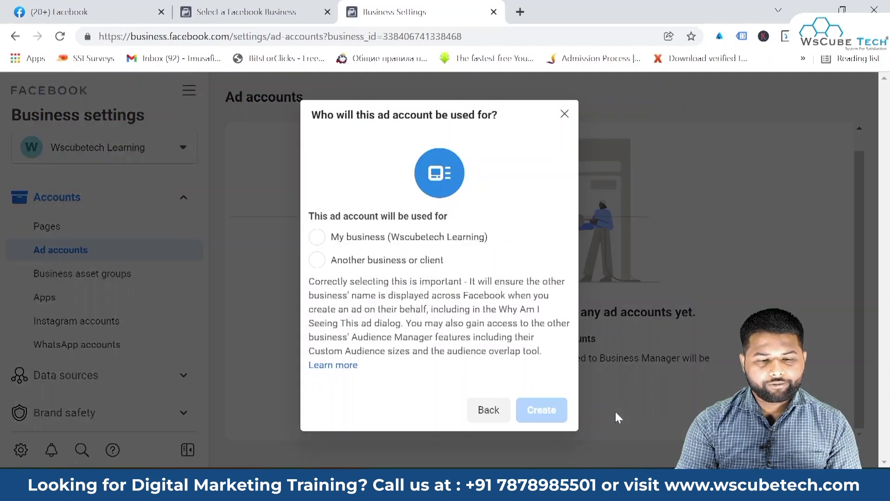
Examine who the new ad account can be used for, trying Another business or client and its business ID field
{"action": "left_click", "coordinate": [315, 240]}
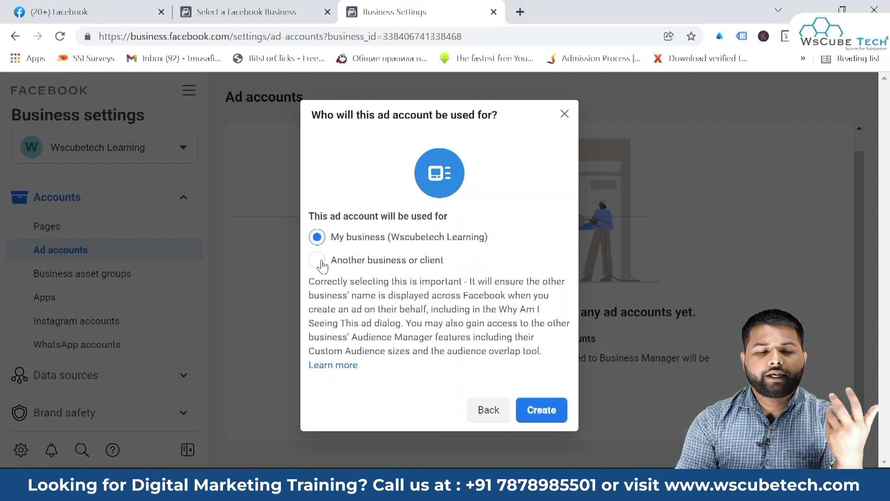
{"action": "left_click", "coordinate": [320, 263]}
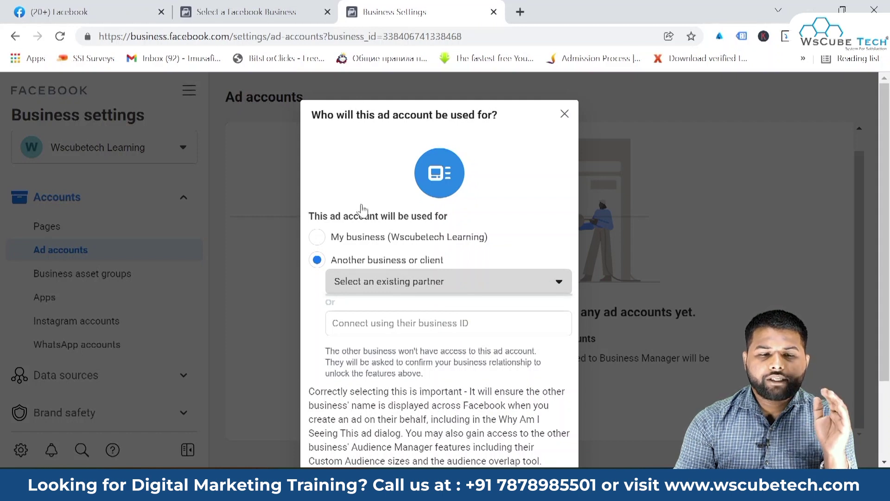
{"action": "left_click_drag", "start_coordinate": [370, 36], "coordinate": [461, 36]}
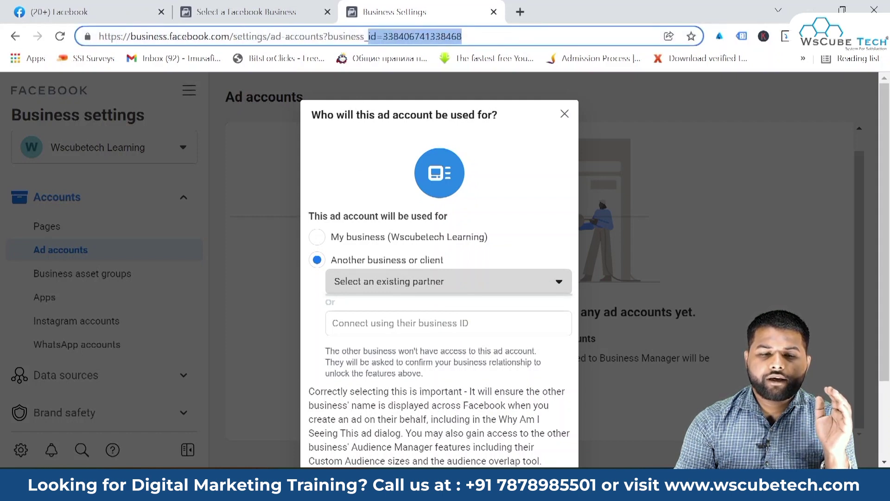
{"action": "left_click", "coordinate": [442, 322]}
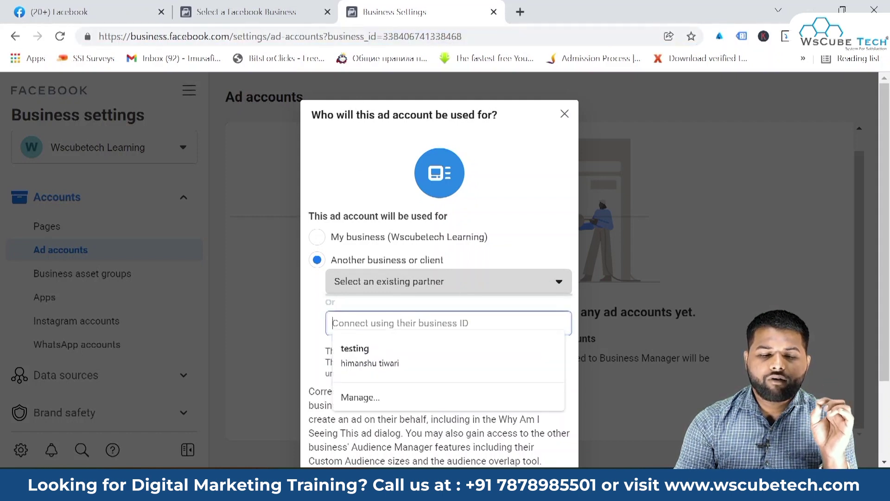
{"action": "left_click", "coordinate": [316, 323]}
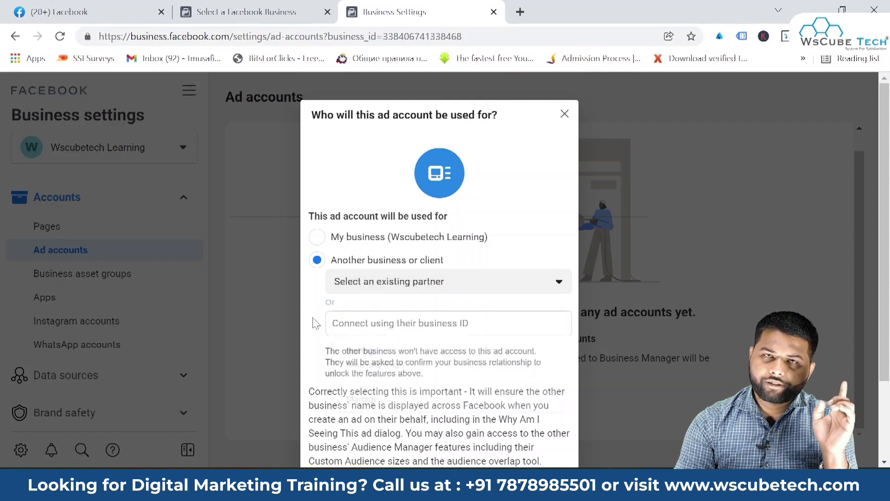
Create the ad account for My business (Wscubetech Learning) and assign the listed person full control through Manage ad account, without adding payment info
{"action": "left_click", "coordinate": [318, 238]}
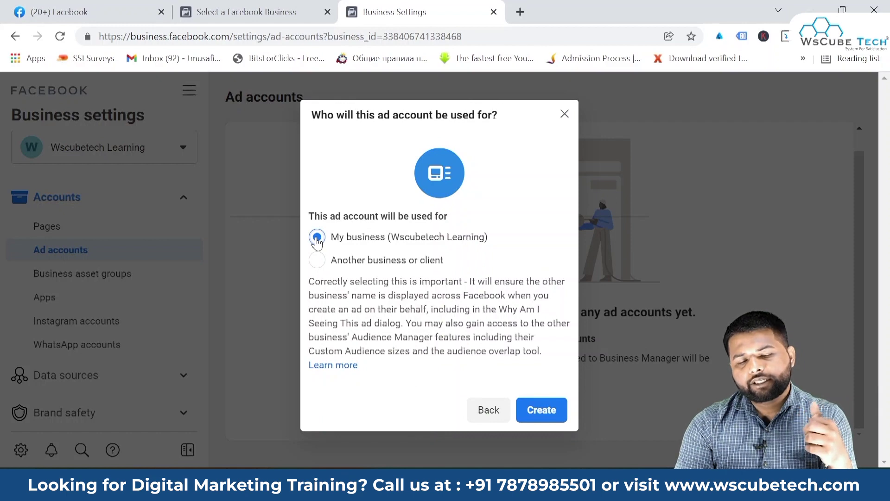
{"action": "left_click", "coordinate": [538, 412]}
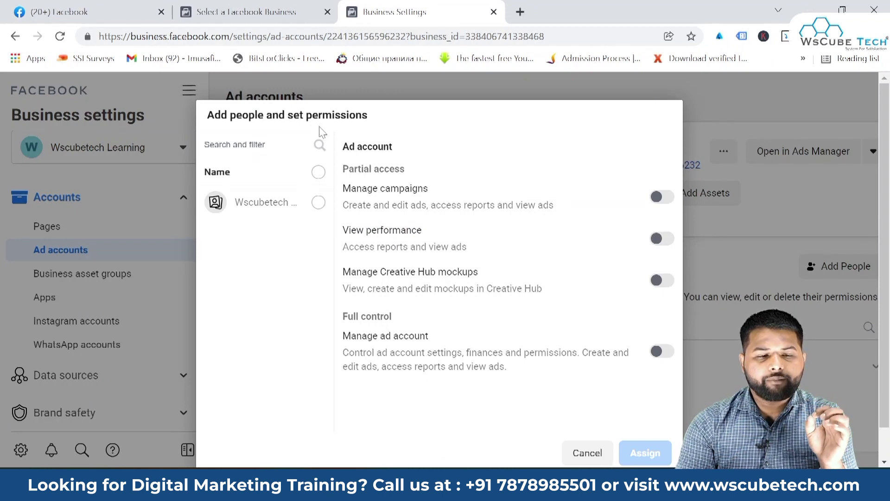
{"action": "left_click", "coordinate": [317, 203]}
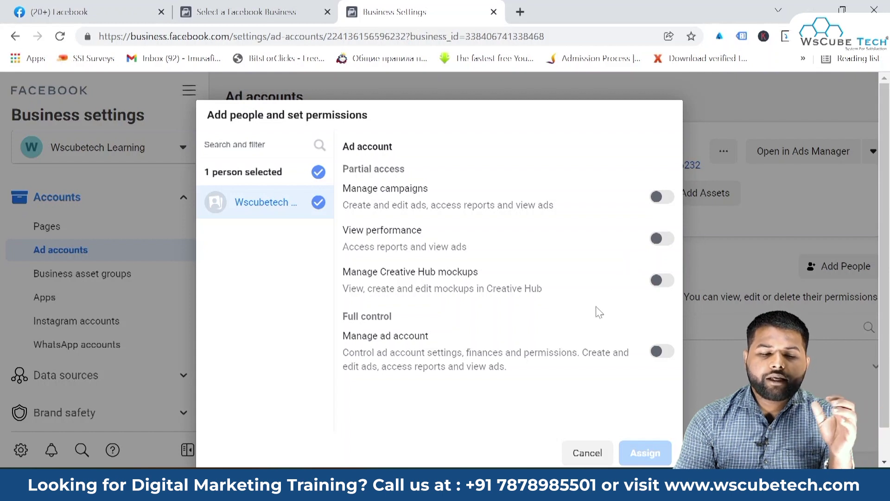
{"action": "left_click", "coordinate": [663, 353]}
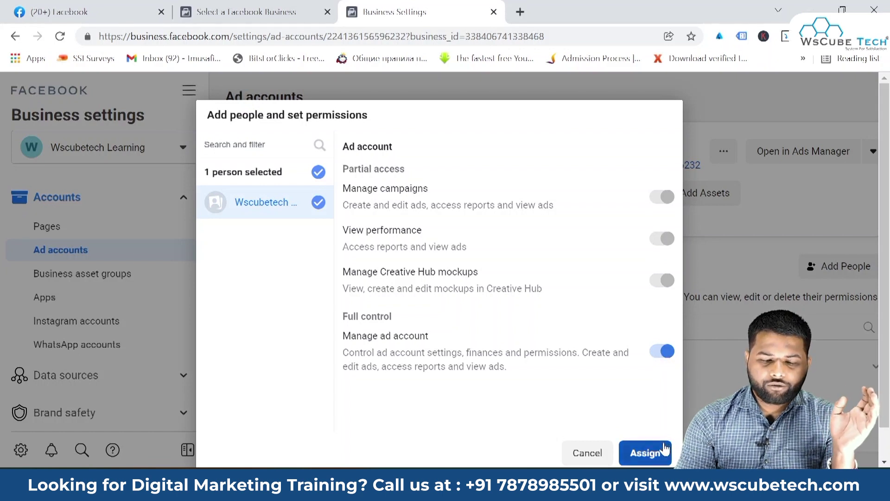
{"action": "left_click", "coordinate": [646, 450]}
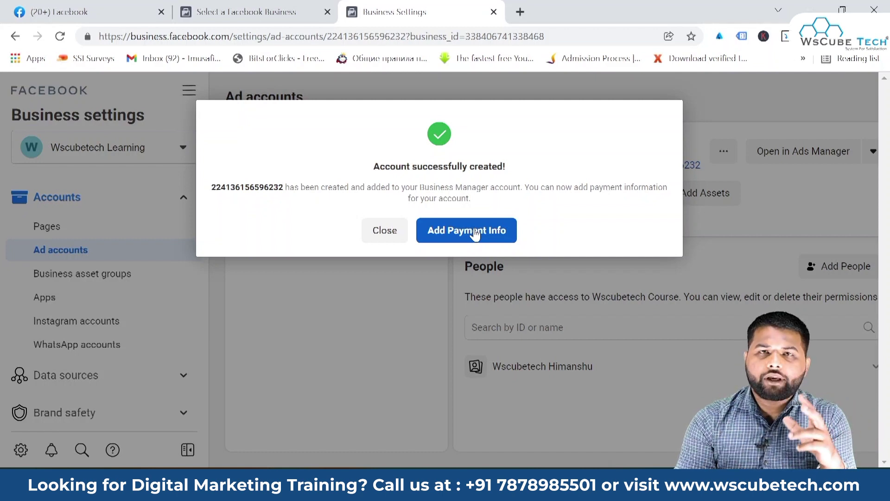
{"action": "left_click", "coordinate": [379, 232]}
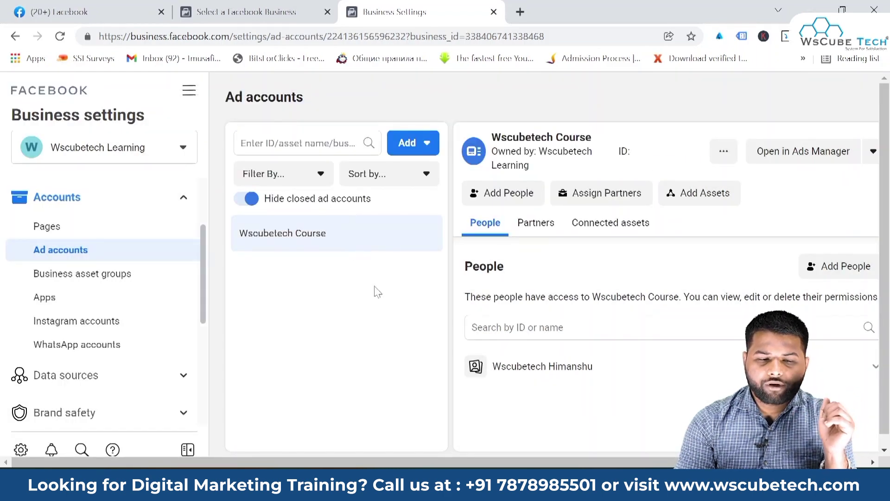
Start creating a new Page for the business under the type Company, Organisation or Institution
{"action": "left_click", "coordinate": [122, 230]}
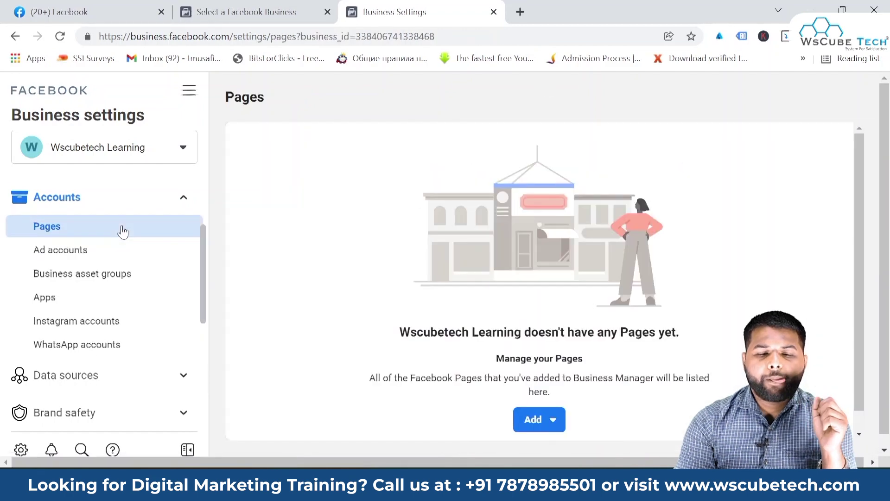
{"action": "scroll", "coordinate": [352, 292], "scroll_direction": "down", "scroll_amount": 1}
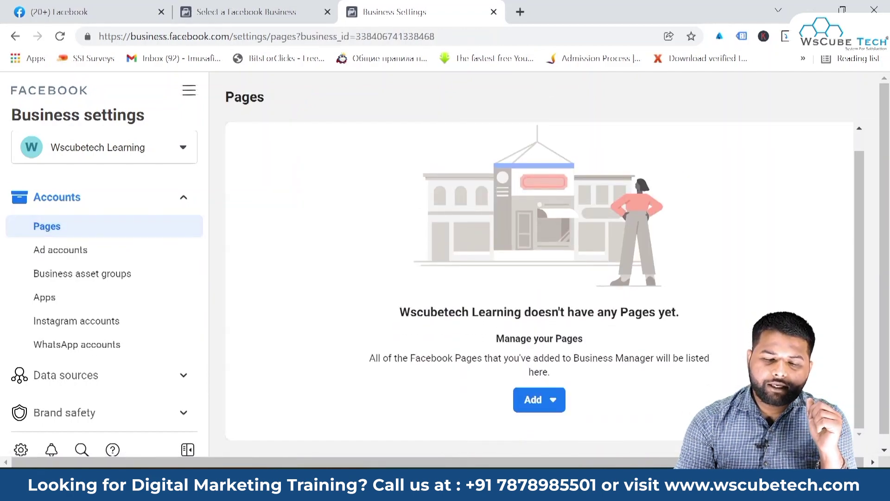
{"action": "left_click", "coordinate": [548, 401]}
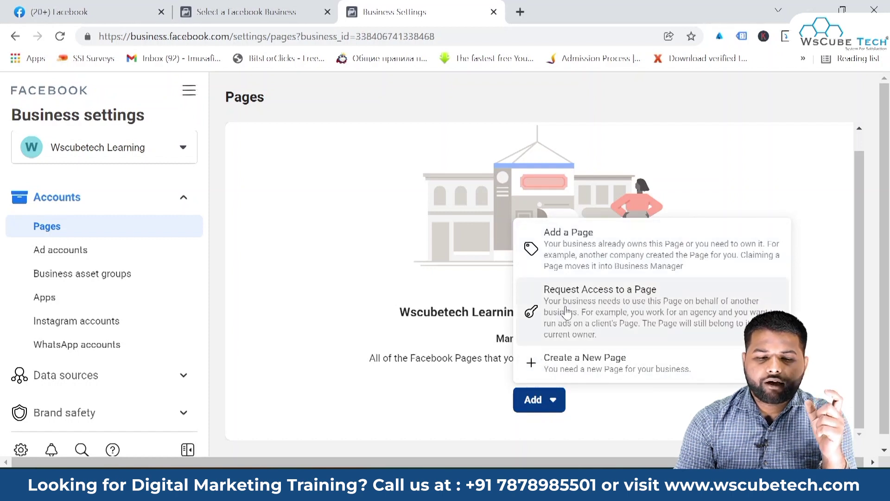
{"action": "left_click", "coordinate": [560, 362]}
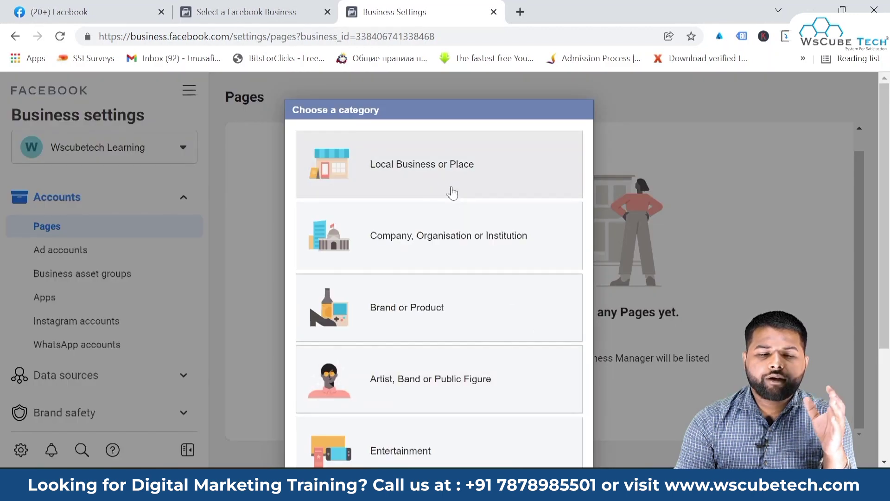
{"action": "scroll", "coordinate": [446, 286], "scroll_direction": "down", "scroll_amount": 1}
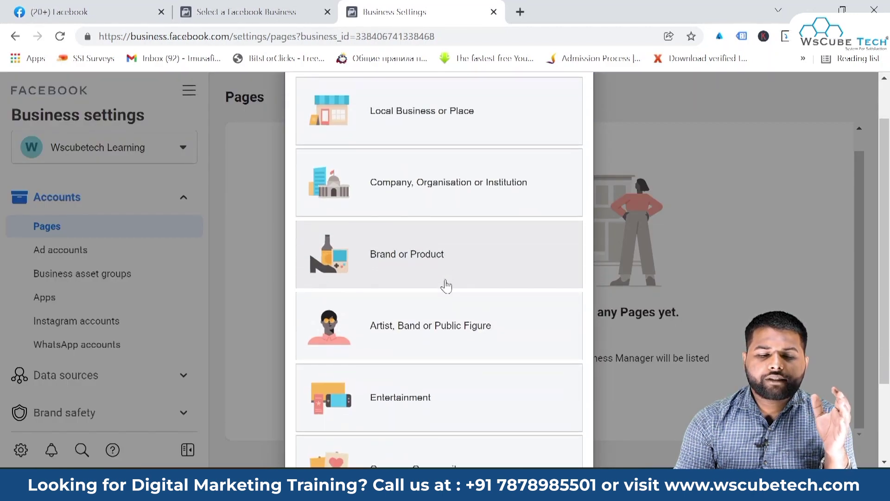
{"action": "scroll", "coordinate": [446, 286], "scroll_direction": "down", "scroll_amount": 2}
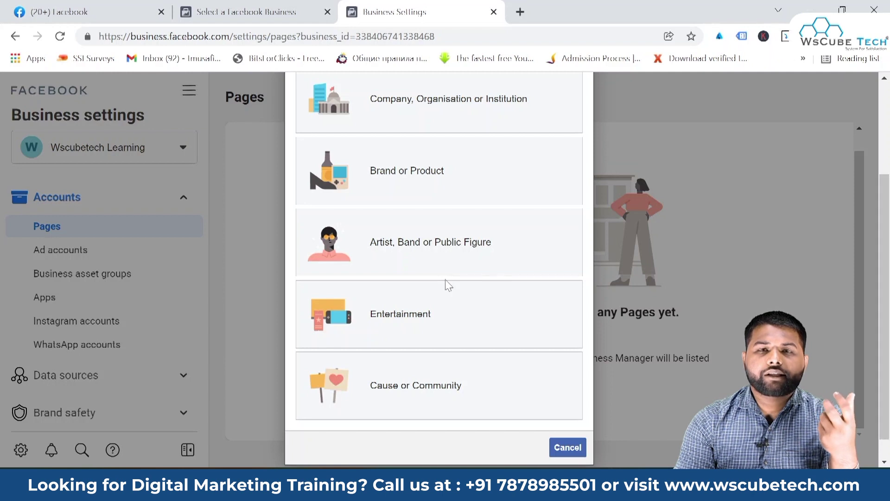
{"action": "scroll", "coordinate": [445, 279], "scroll_direction": "up", "scroll_amount": 2}
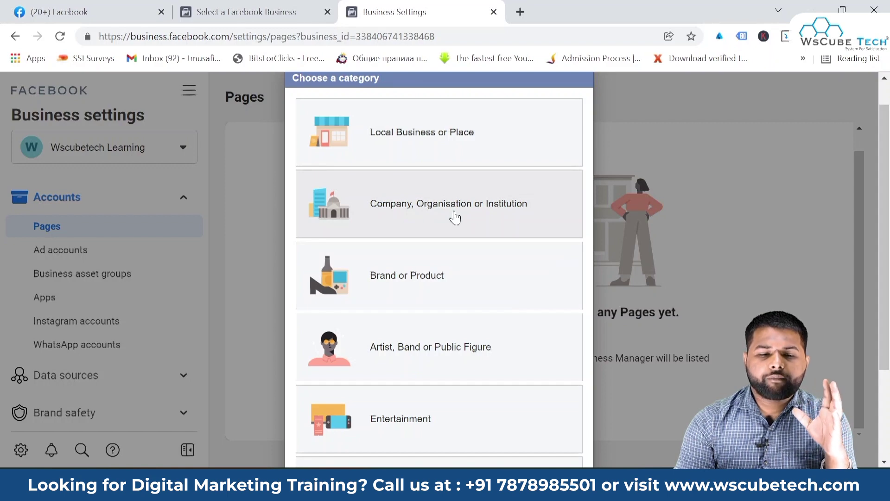
{"action": "left_click", "coordinate": [454, 214]}
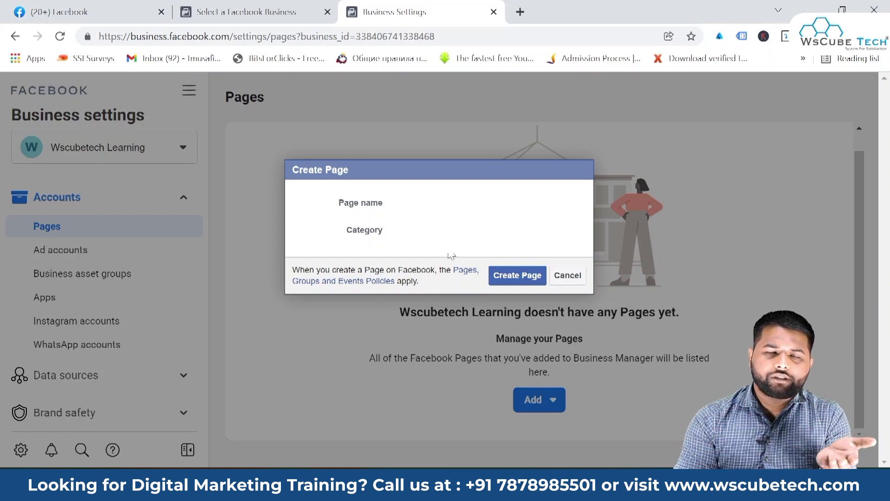
Create the Page with the name WscubeTech Learning and the category Education
{"action": "left_click", "coordinate": [466, 232]}
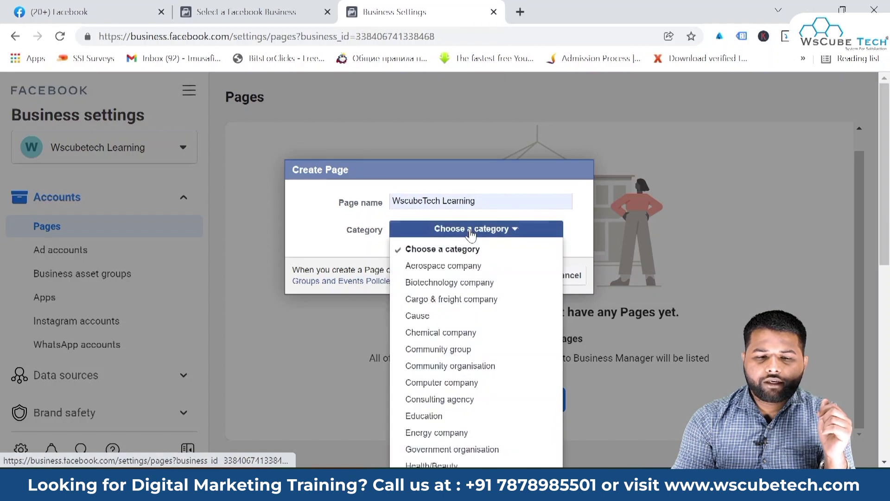
{"action": "scroll", "coordinate": [463, 324], "scroll_direction": "down", "scroll_amount": 1}
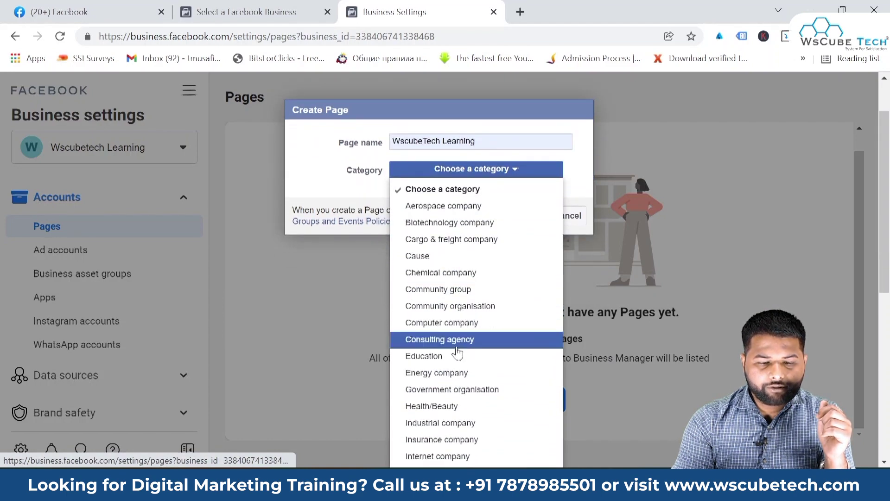
{"action": "left_click", "coordinate": [454, 356]}
{"action": "left_click", "coordinate": [511, 284]}
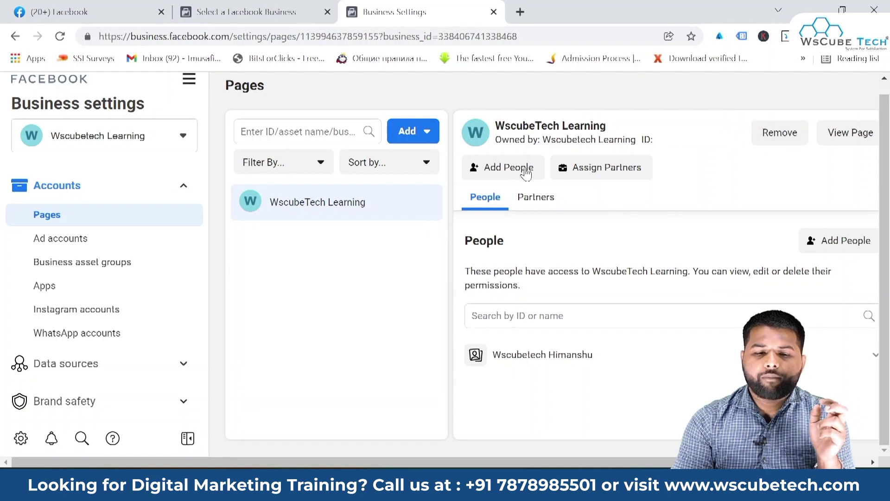
Add the business's listed person to the WscubeTech Learning Page with full control through Manage Page
{"action": "left_click", "coordinate": [501, 166]}
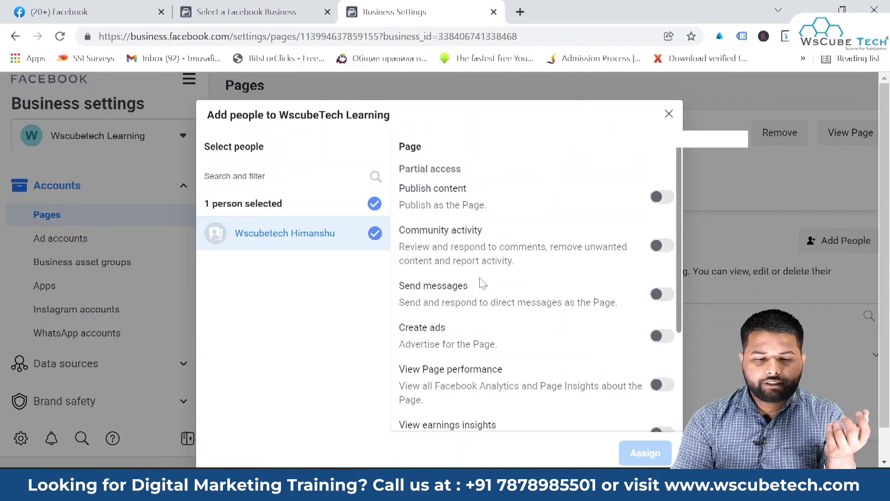
{"action": "scroll", "coordinate": [479, 282], "scroll_direction": "down", "scroll_amount": 2}
{"action": "scroll", "coordinate": [533, 278], "scroll_direction": "down", "scroll_amount": 1}
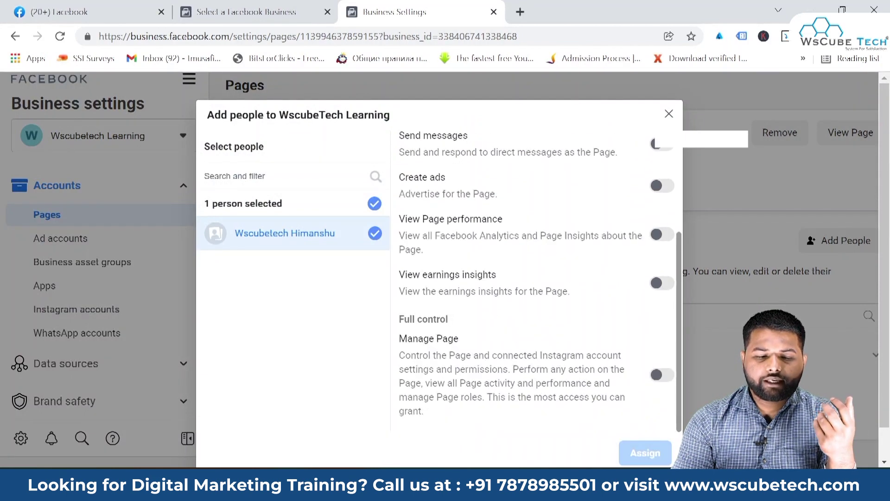
{"action": "left_click", "coordinate": [661, 376]}
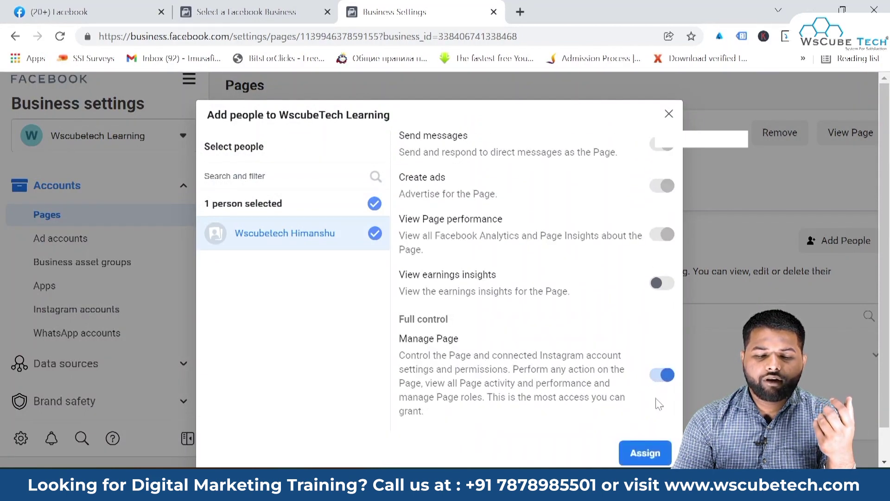
{"action": "left_click", "coordinate": [656, 451]}
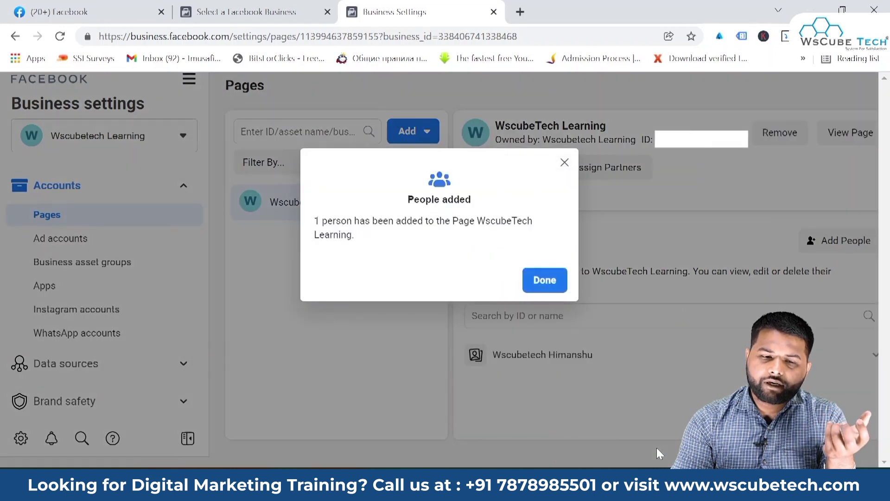
{"action": "left_click", "coordinate": [545, 280]}
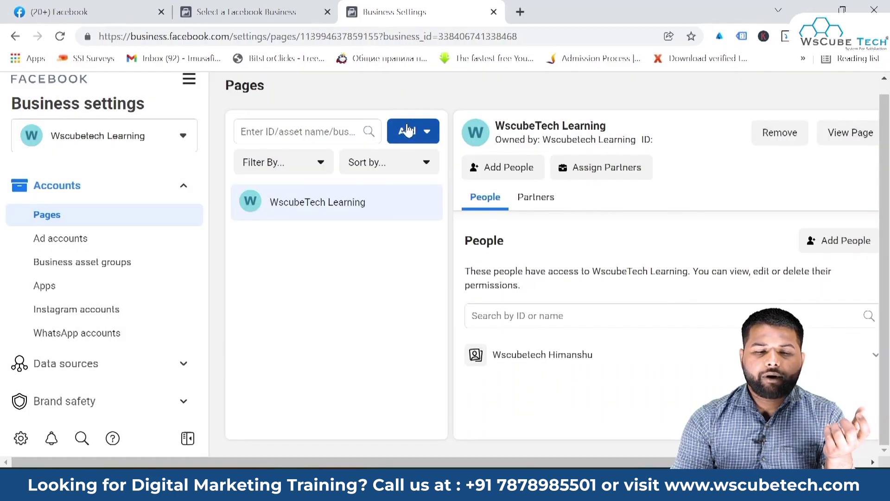
Review the options for adding another Page to the business without choosing one
{"action": "left_click", "coordinate": [410, 131]}
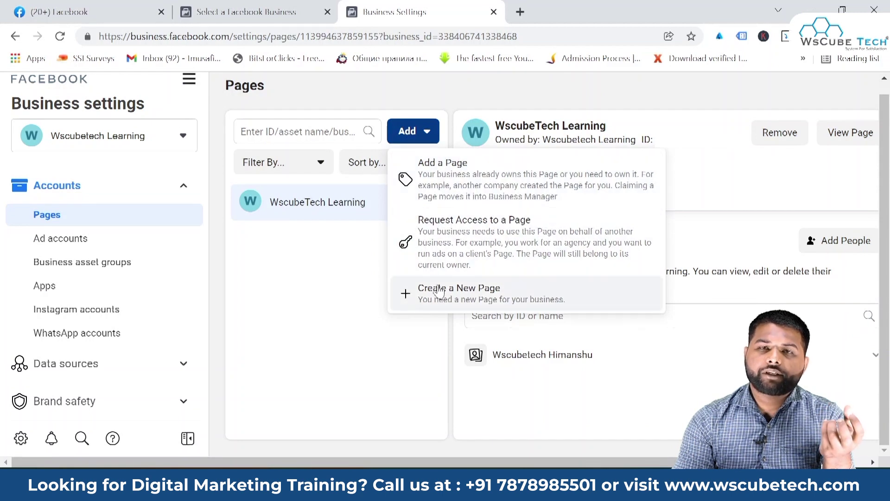
{"action": "left_click", "coordinate": [312, 264]}
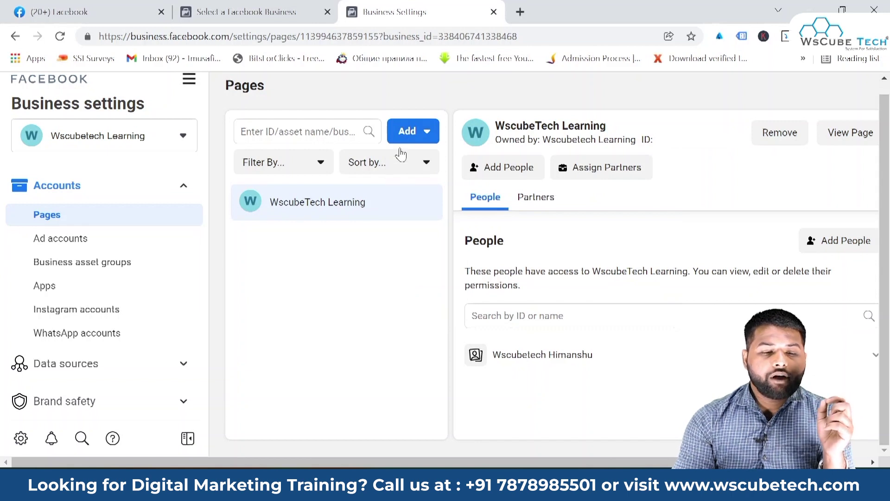
{"action": "left_click", "coordinate": [409, 138]}
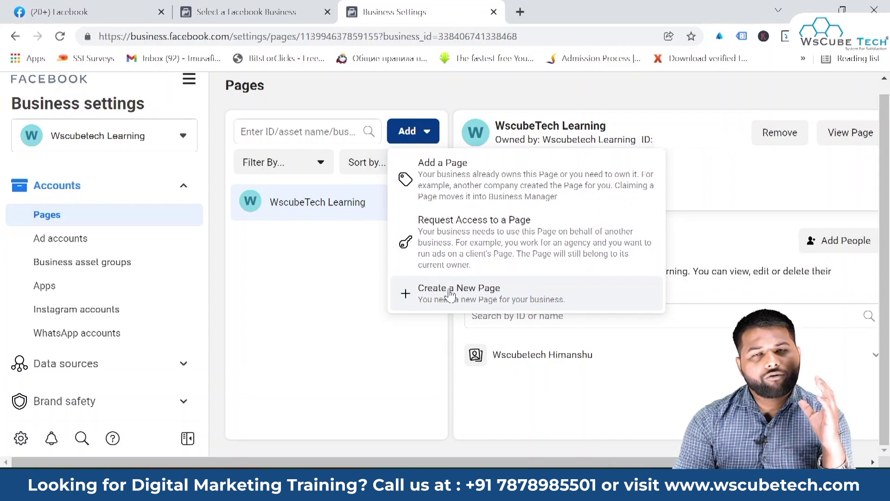
{"action": "left_click", "coordinate": [334, 361]}
Examine the form for creating another ad account in the business's ad accounts and close it without creating one
{"action": "left_click", "coordinate": [72, 237]}
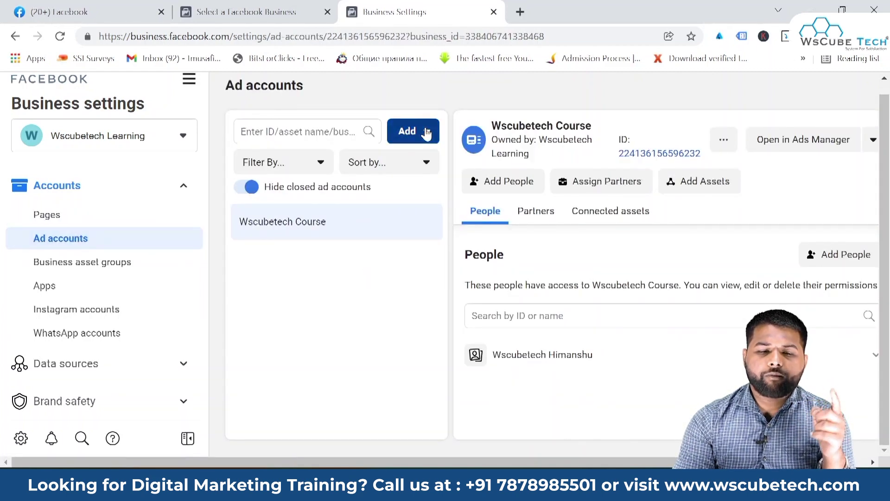
{"action": "left_click", "coordinate": [411, 131]}
{"action": "left_click", "coordinate": [436, 295]}
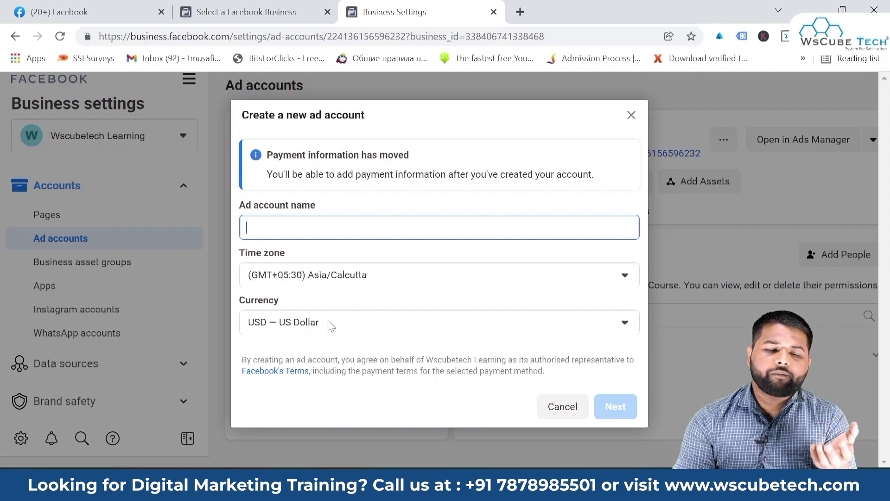
{"action": "key", "text": "Escape"}
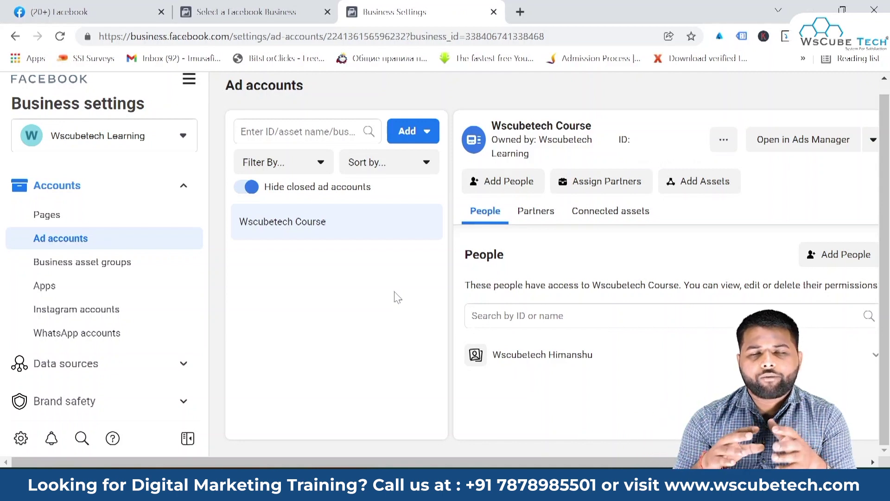
Show the People list in the Users section of Business settings
{"action": "scroll", "coordinate": [145, 245], "scroll_direction": "up", "scroll_amount": 3}
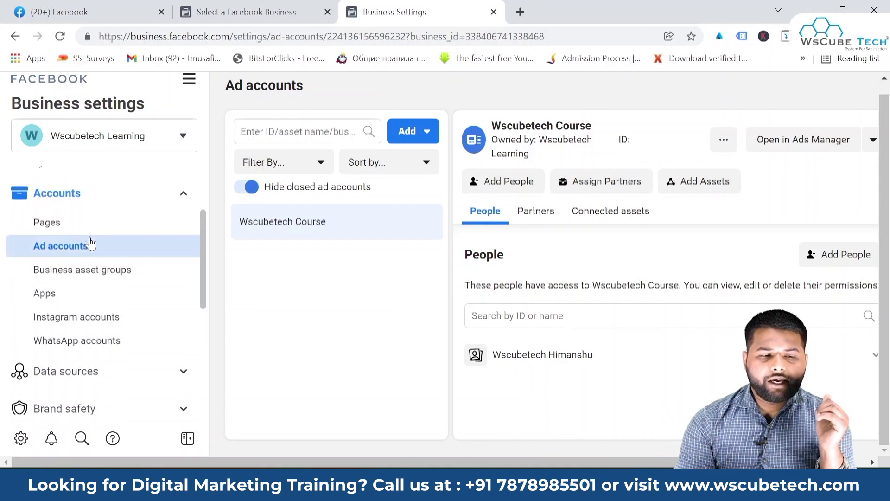
{"action": "left_click", "coordinate": [143, 224]}
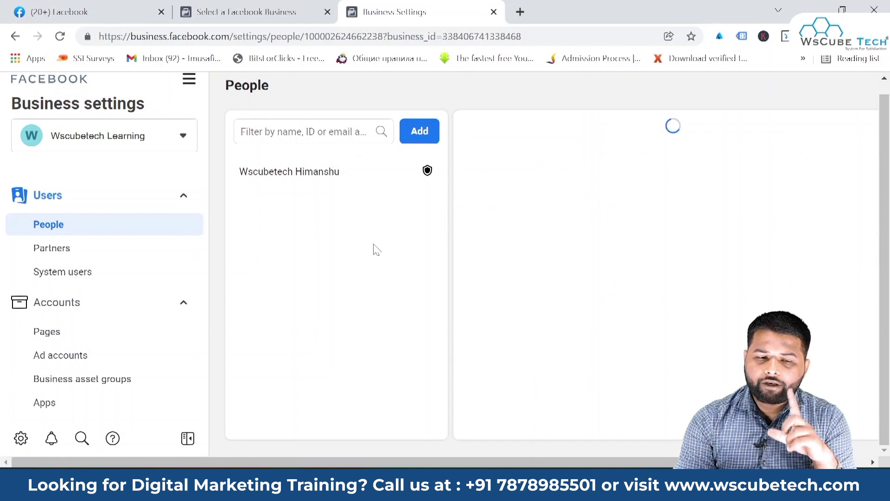
Show the business's ad accounts in the Accounts section and look over the remaining sections of Business settings
{"action": "scroll", "coordinate": [110, 252], "scroll_direction": "down", "scroll_amount": 2}
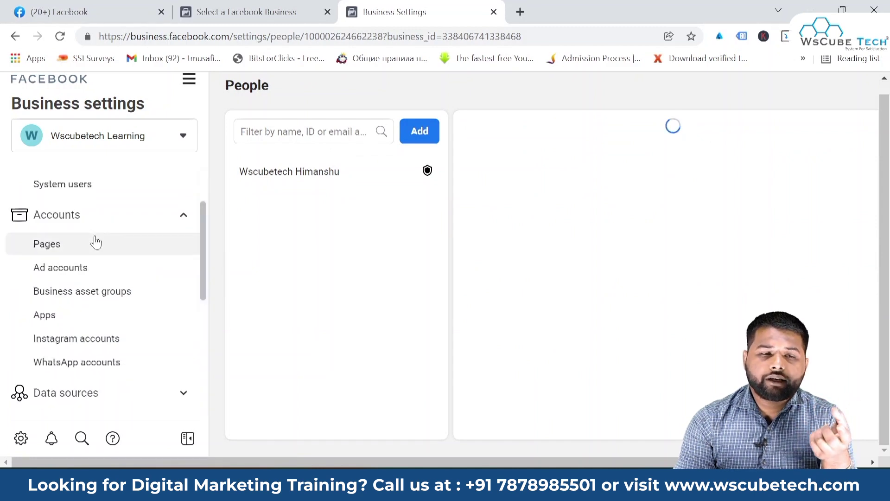
{"action": "left_click", "coordinate": [84, 269]}
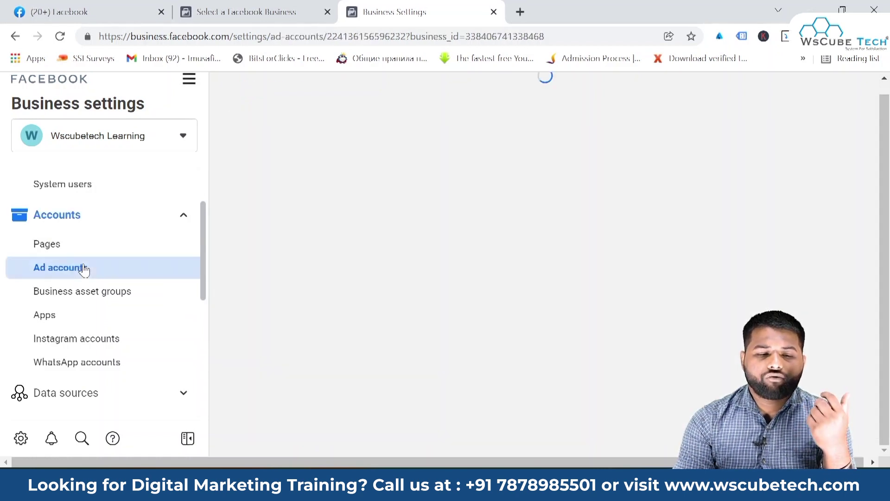
{"action": "scroll", "coordinate": [84, 269], "scroll_direction": "down", "scroll_amount": 5}
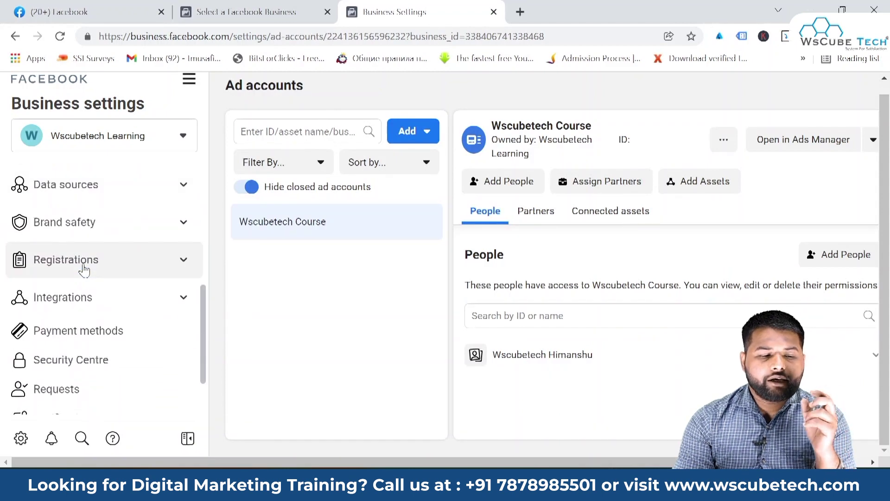
{"action": "scroll", "coordinate": [84, 269], "scroll_direction": "down", "scroll_amount": 2}
{"action": "scroll", "coordinate": [84, 269], "scroll_direction": "up", "scroll_amount": 4}
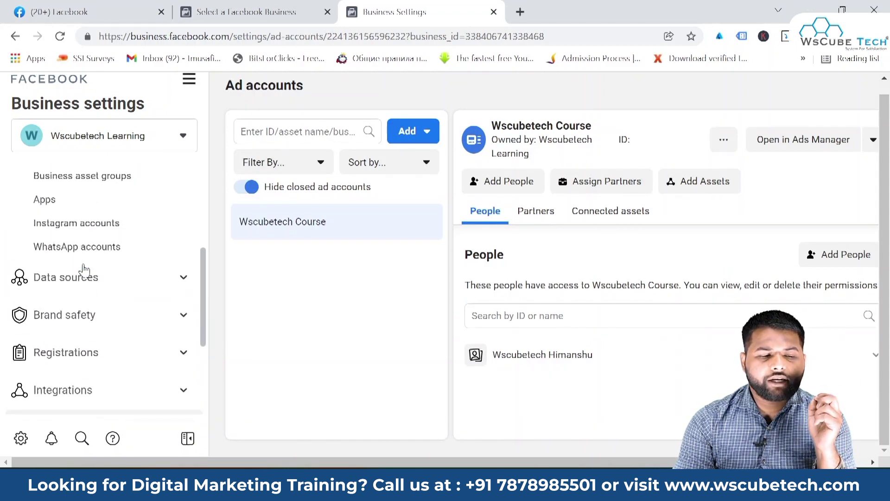
{"action": "scroll", "coordinate": [84, 269], "scroll_direction": "up", "scroll_amount": 2}
{"action": "scroll", "coordinate": [85, 269], "scroll_direction": "down", "scroll_amount": 2}
{"action": "scroll", "coordinate": [90, 252], "scroll_direction": "up", "scroll_amount": 4}
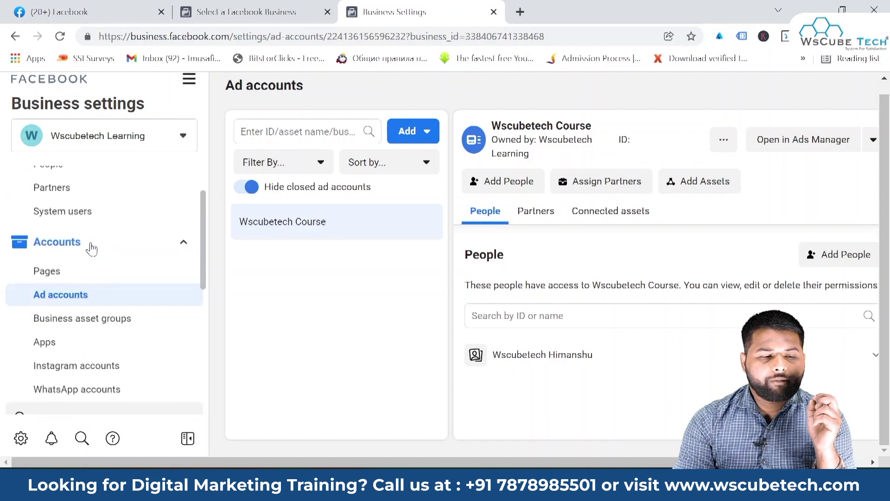
{"action": "scroll", "coordinate": [106, 245], "scroll_direction": "down", "scroll_amount": 3}
{"action": "scroll", "coordinate": [116, 280], "scroll_direction": "down", "scroll_amount": 2}
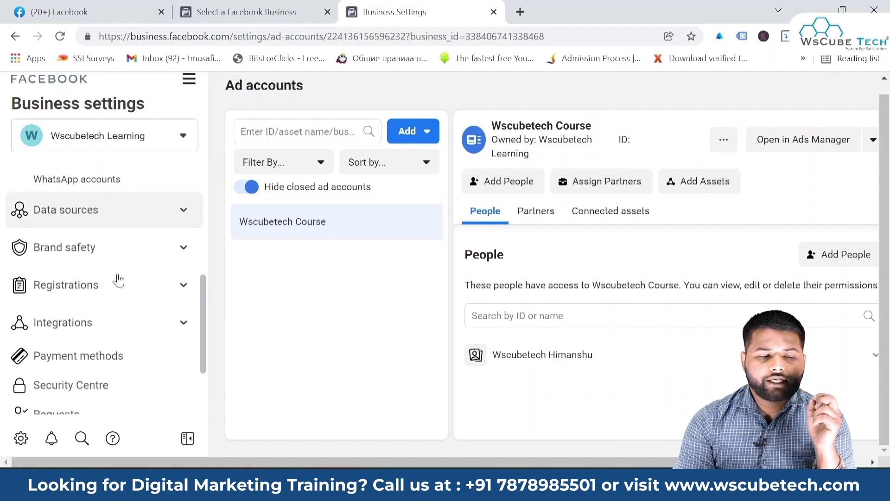
Expand the Data sources and Brand safety sections of Business settings to review their entries
{"action": "left_click", "coordinate": [135, 226]}
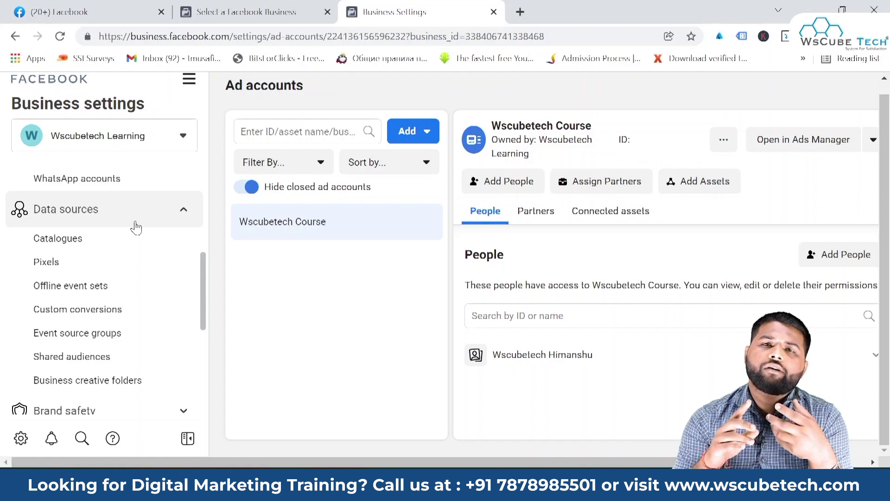
{"action": "scroll", "coordinate": [136, 227], "scroll_direction": "down", "scroll_amount": 3}
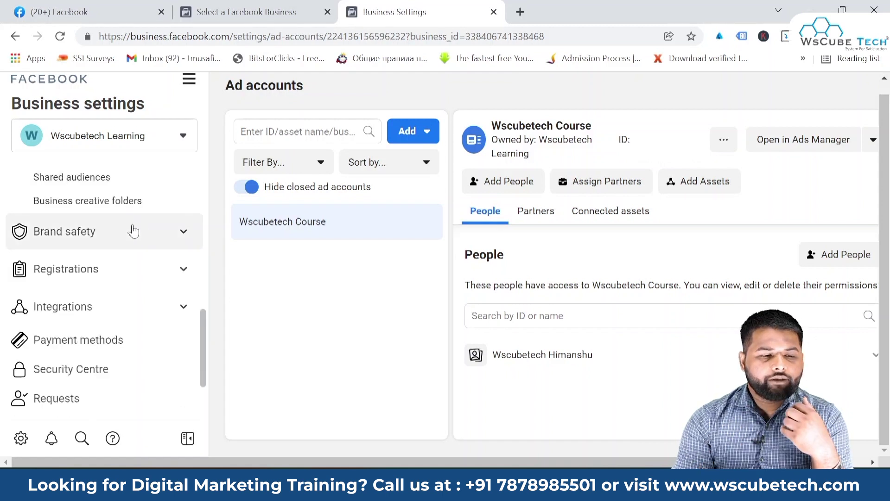
{"action": "left_click", "coordinate": [130, 230]}
{"action": "scroll", "coordinate": [130, 232], "scroll_direction": "down", "scroll_amount": 1}
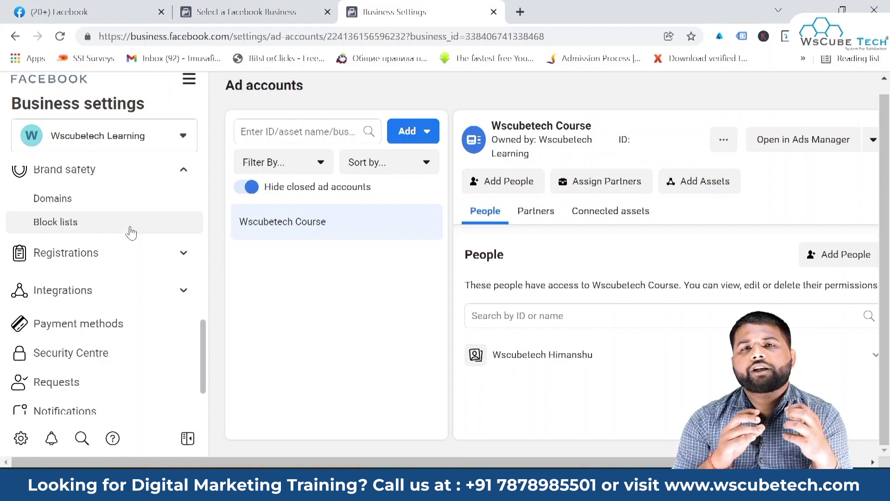
{"action": "scroll", "coordinate": [132, 233], "scroll_direction": "up", "scroll_amount": 1}
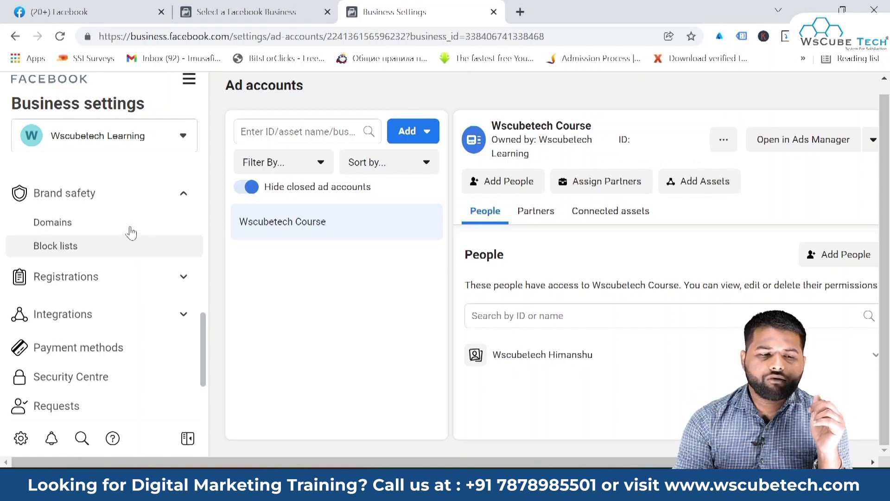
Show the Business info page and examine the business details, verification status, business history and ad account creation limit
{"action": "scroll", "coordinate": [131, 233], "scroll_direction": "down", "scroll_amount": 3}
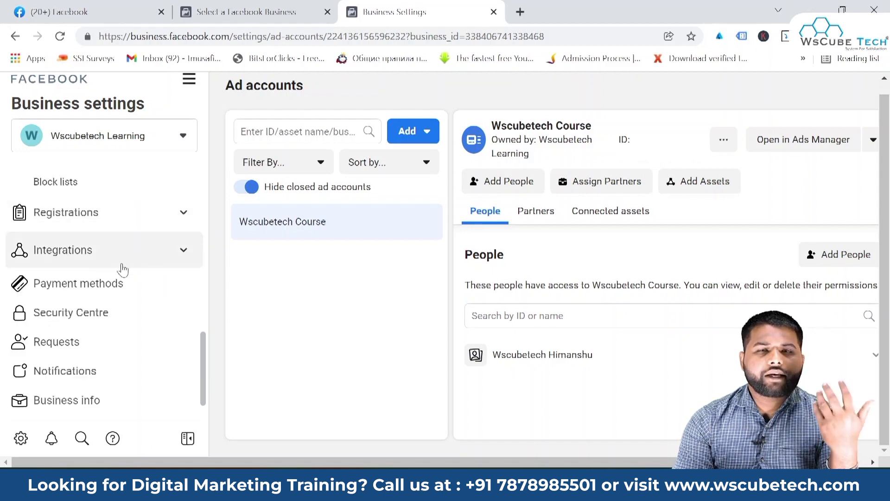
{"action": "scroll", "coordinate": [122, 269], "scroll_direction": "down", "scroll_amount": 1}
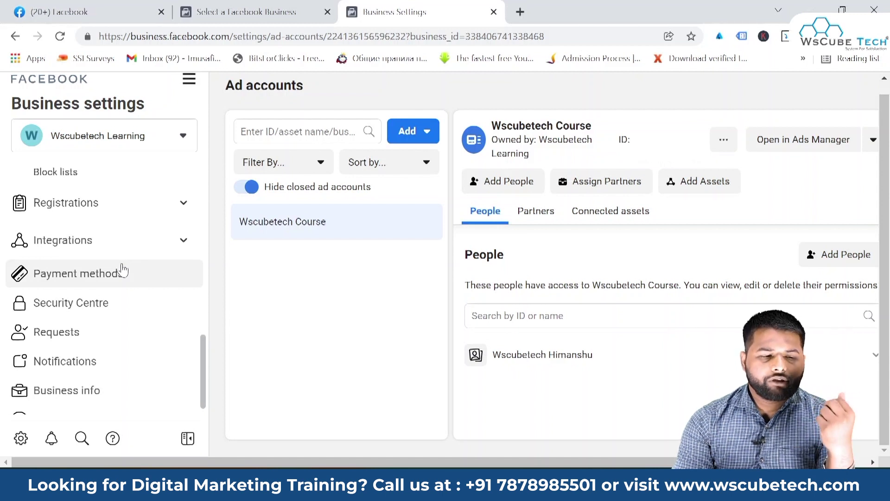
{"action": "scroll", "coordinate": [122, 269], "scroll_direction": "down", "scroll_amount": 1}
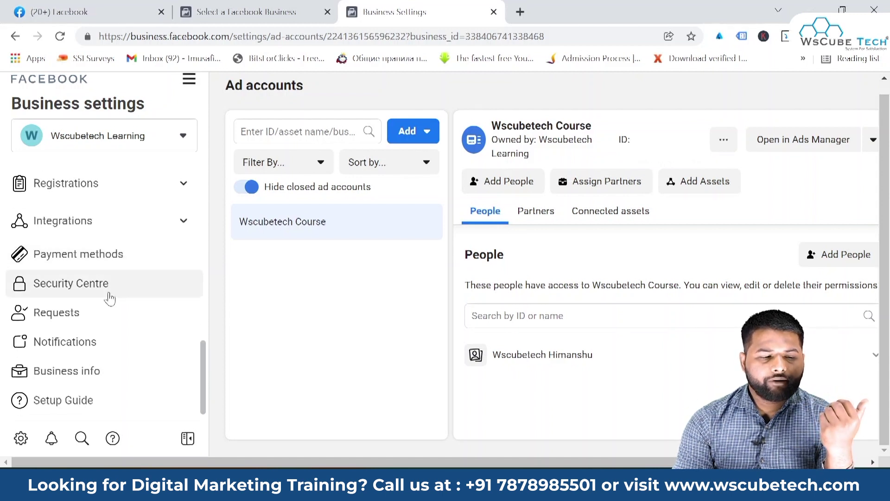
{"action": "left_click", "coordinate": [89, 371]}
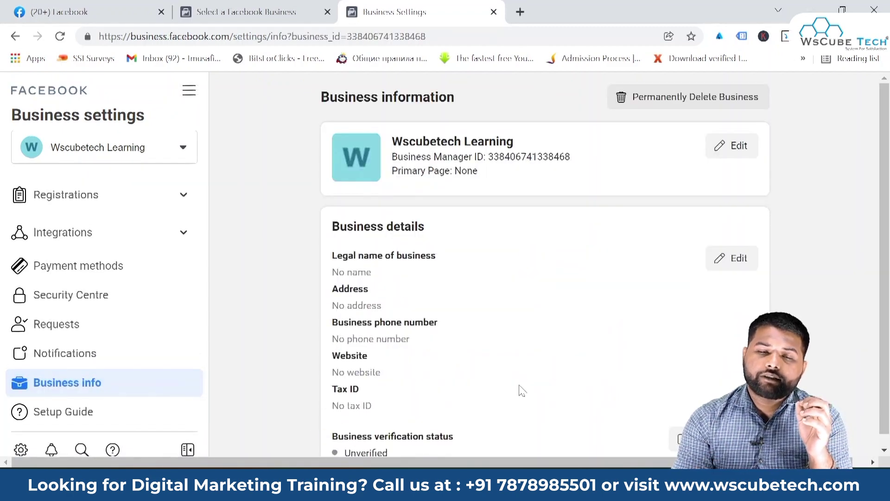
{"action": "scroll", "coordinate": [520, 389], "scroll_direction": "down", "scroll_amount": 1}
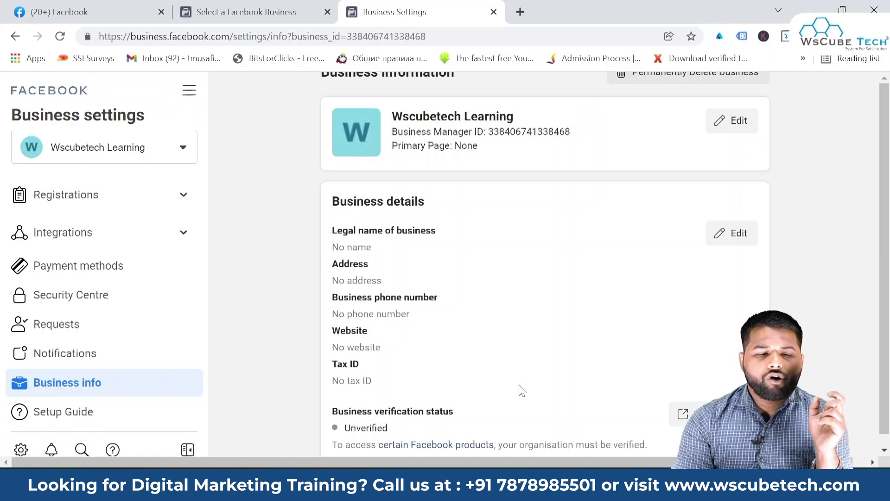
{"action": "scroll", "coordinate": [519, 285], "scroll_direction": "down", "scroll_amount": 1}
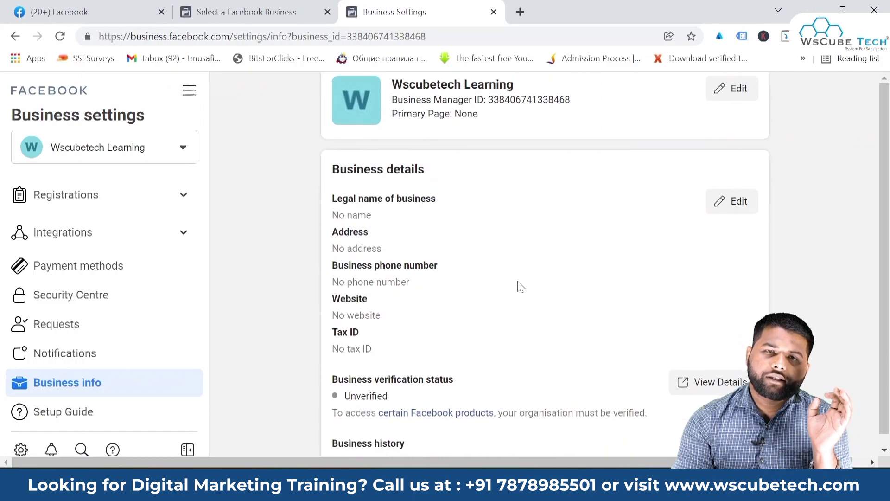
{"action": "scroll", "coordinate": [520, 286], "scroll_direction": "up", "scroll_amount": 2}
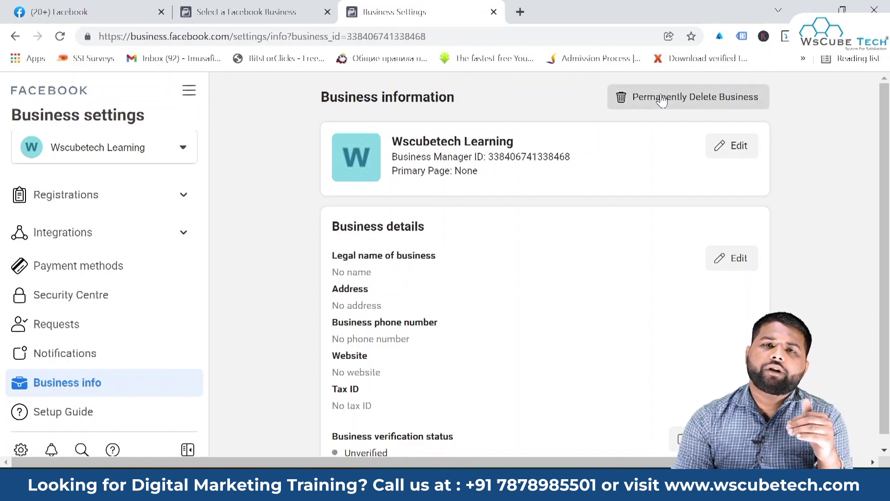
{"action": "scroll", "coordinate": [417, 207], "scroll_direction": "down", "scroll_amount": 1}
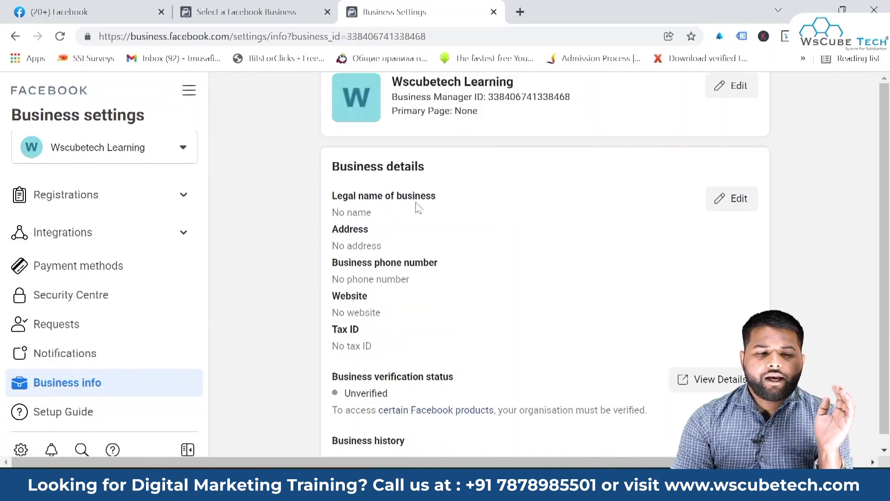
{"action": "scroll", "coordinate": [470, 191], "scroll_direction": "down", "scroll_amount": 1}
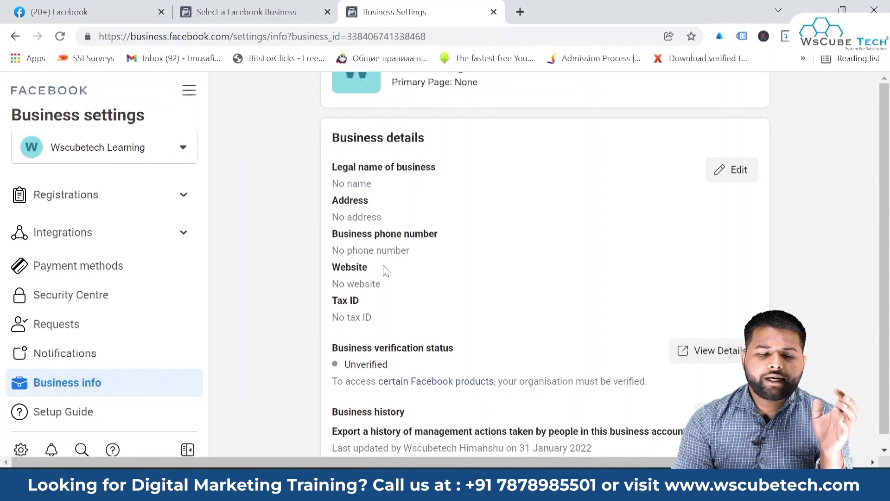
{"action": "scroll", "coordinate": [386, 271], "scroll_direction": "down", "scroll_amount": 1}
{"action": "scroll", "coordinate": [400, 272], "scroll_direction": "down", "scroll_amount": 1}
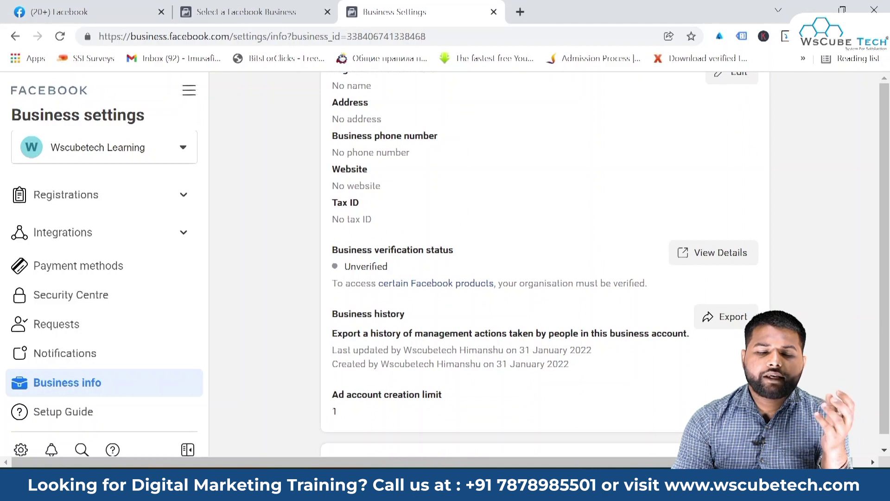
{"action": "scroll", "coordinate": [421, 245], "scroll_direction": "up", "scroll_amount": 2}
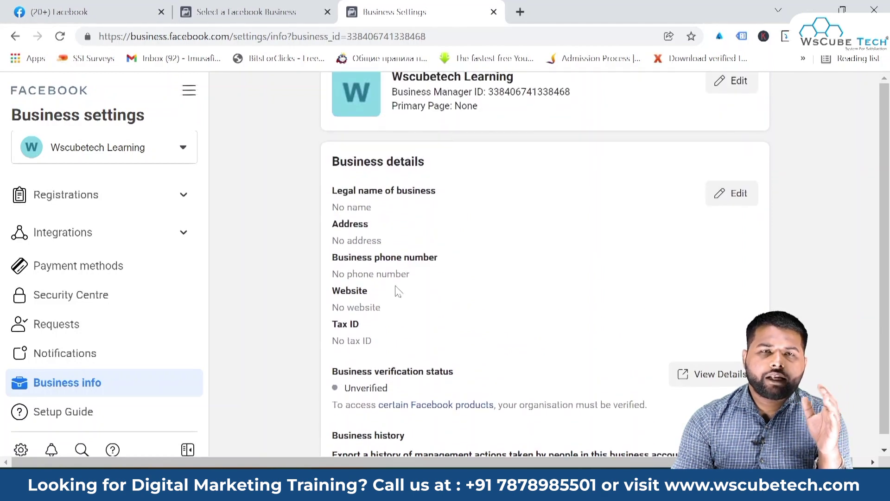
Review the Business options and My Info sections of the Business info page, including two-factor authentication and notification settings
{"action": "scroll", "coordinate": [396, 285], "scroll_direction": "down", "scroll_amount": 7}
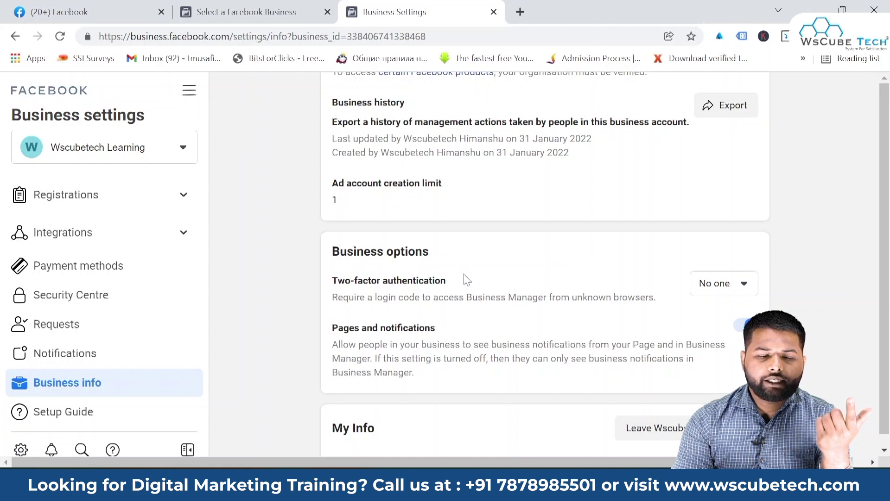
{"action": "scroll", "coordinate": [465, 278], "scroll_direction": "down", "scroll_amount": 2}
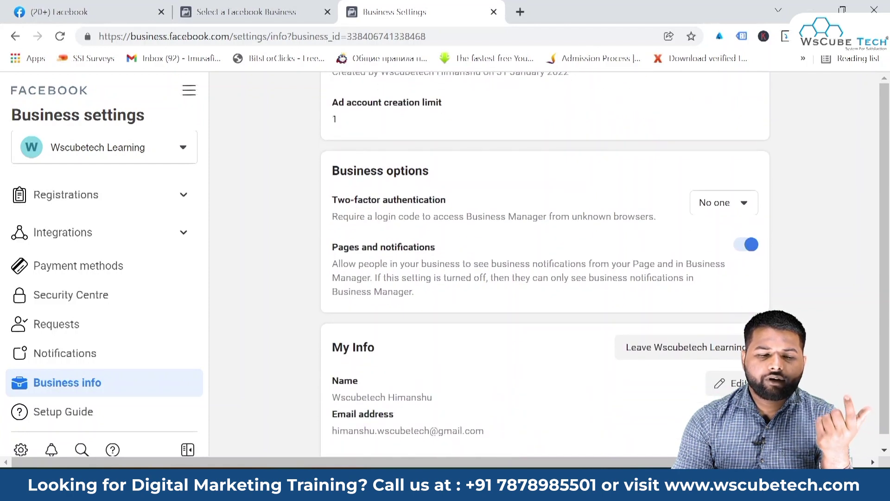
{"action": "scroll", "coordinate": [452, 287], "scroll_direction": "down", "scroll_amount": 1}
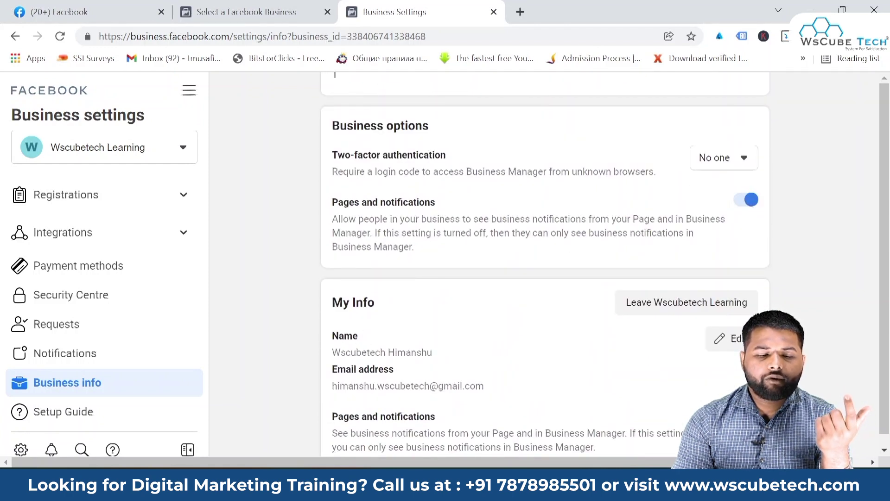